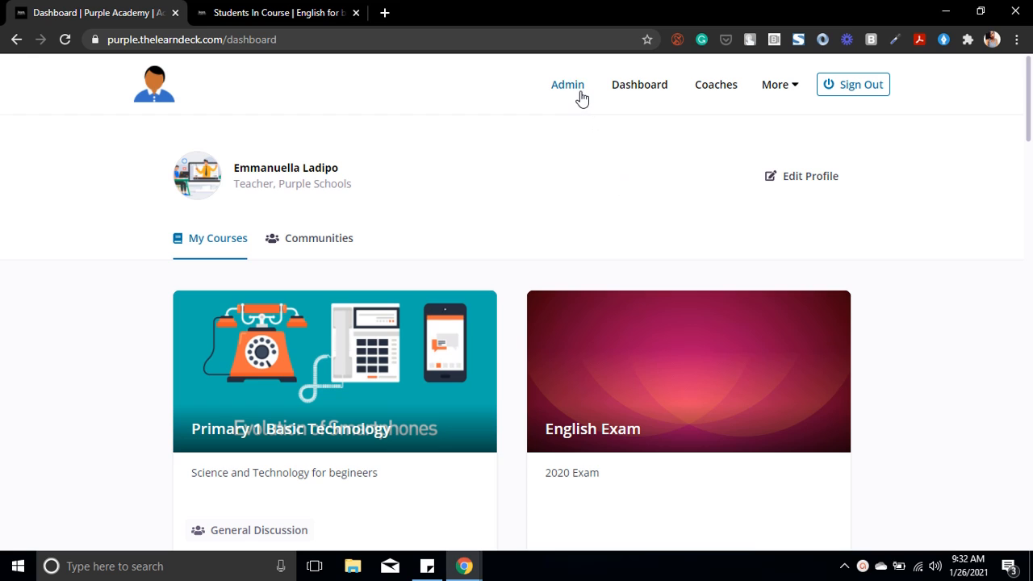
# Step: Open the English for beginners curriculum from the school admin area and show Level 1
pyautogui.click(567, 85)
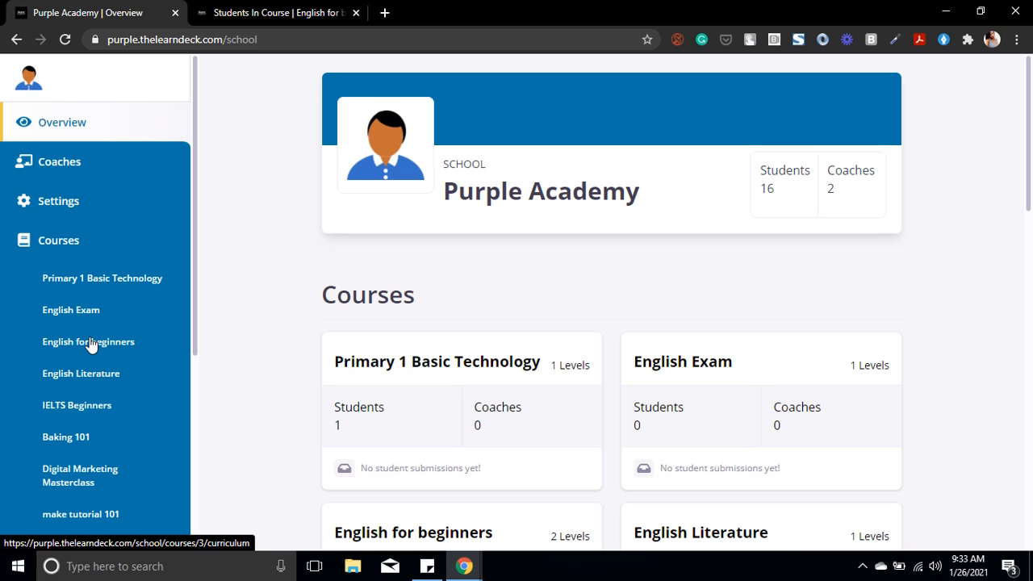
pyautogui.click(91, 345)
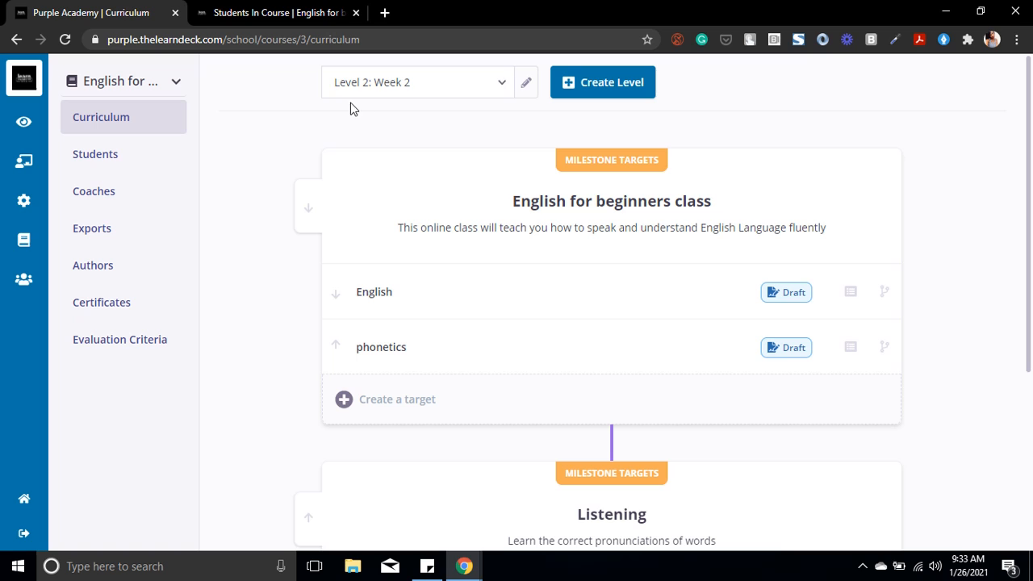
pyautogui.click(501, 93)
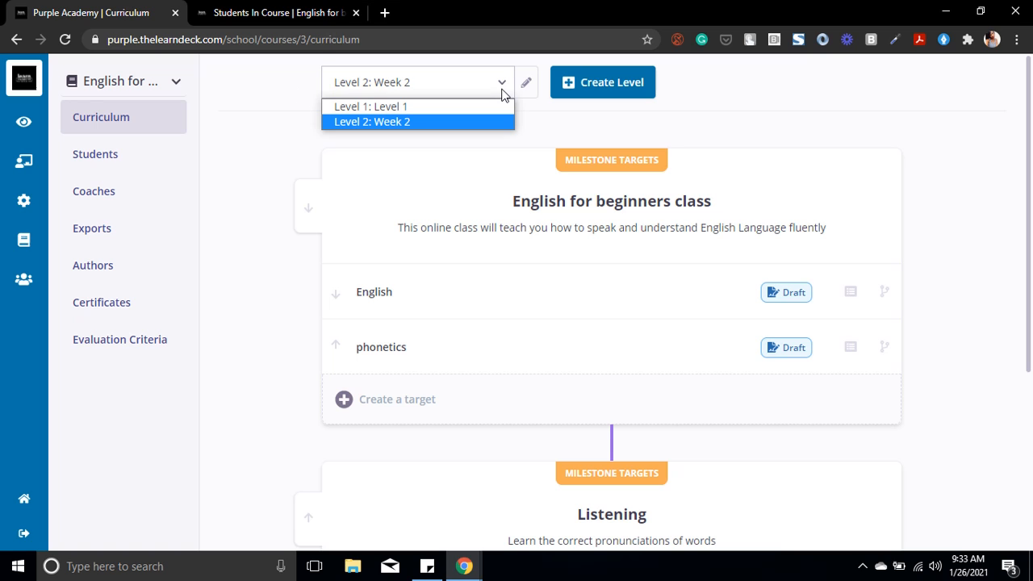
pyautogui.click(442, 110)
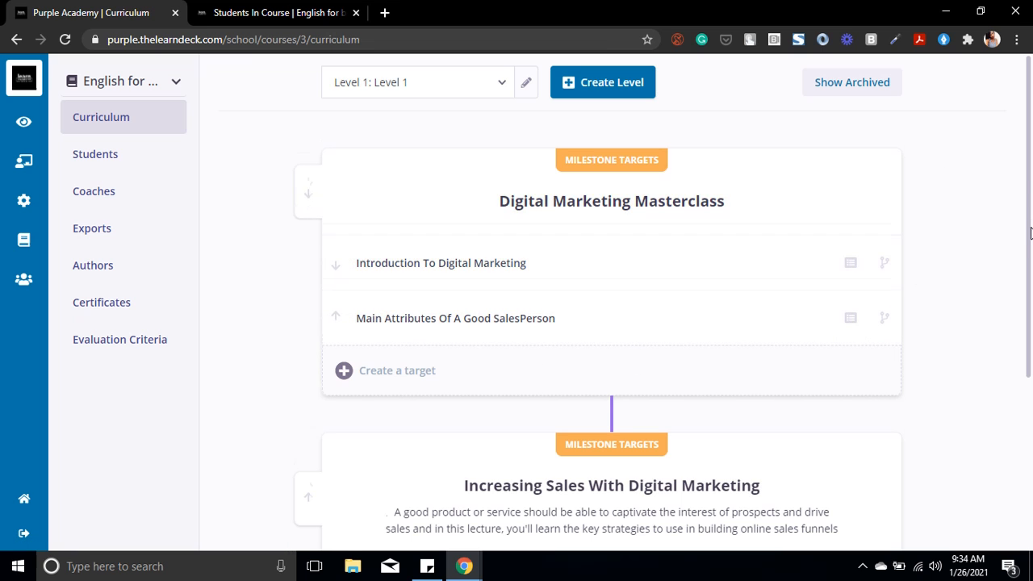
# Step: Move the Main Attributes Of A Good SalesPerson target above Introduction To Digital Marketing, and restore the original order
pyautogui.scroll(-3, 1030, 233)
pyautogui.scroll(4, 1031, 189)
pyautogui.click(337, 308)
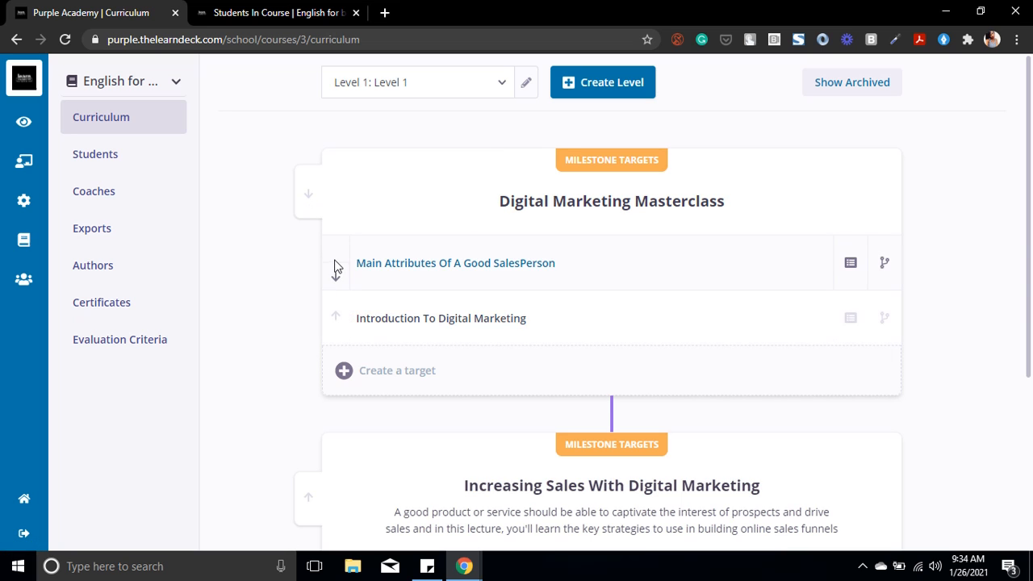
pyautogui.click(337, 272)
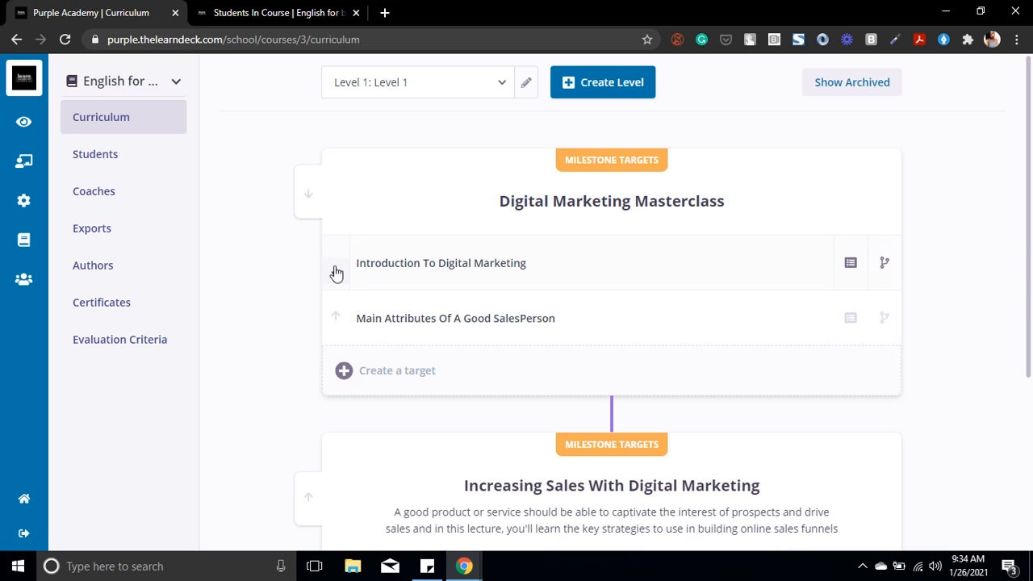
# Step: Open the Main Attributes Of A Good SalesPerson target and look through its content
pyautogui.click(535, 323)
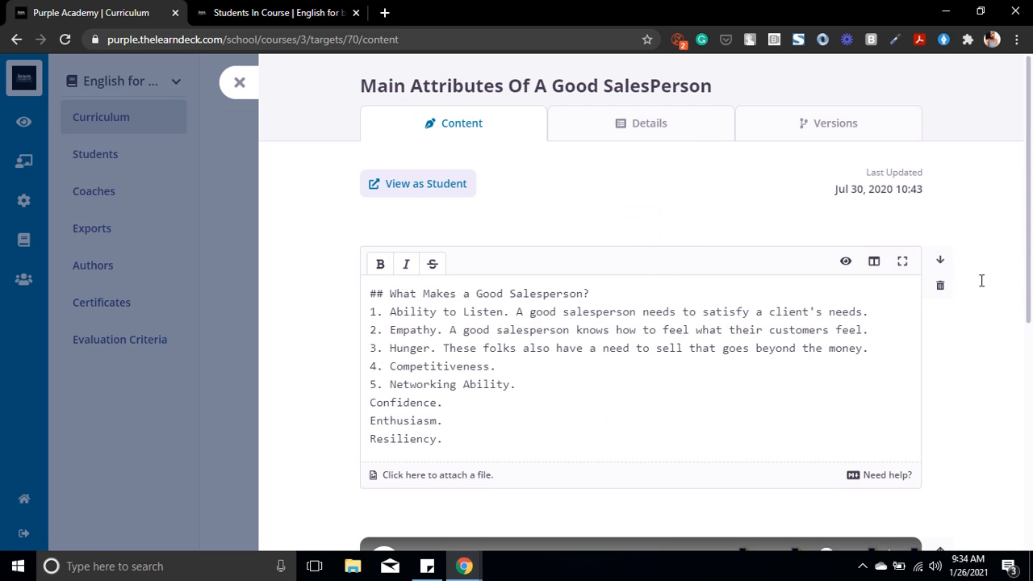
pyautogui.scroll(-1, 1031, 261)
pyautogui.moveTo(1031, 262); pyautogui.dragTo(1031, 133)
# Step: Preview the target as a student in a separate browser tab, examining both its lesson content and its quiz
pyautogui.rightClick(401, 188)
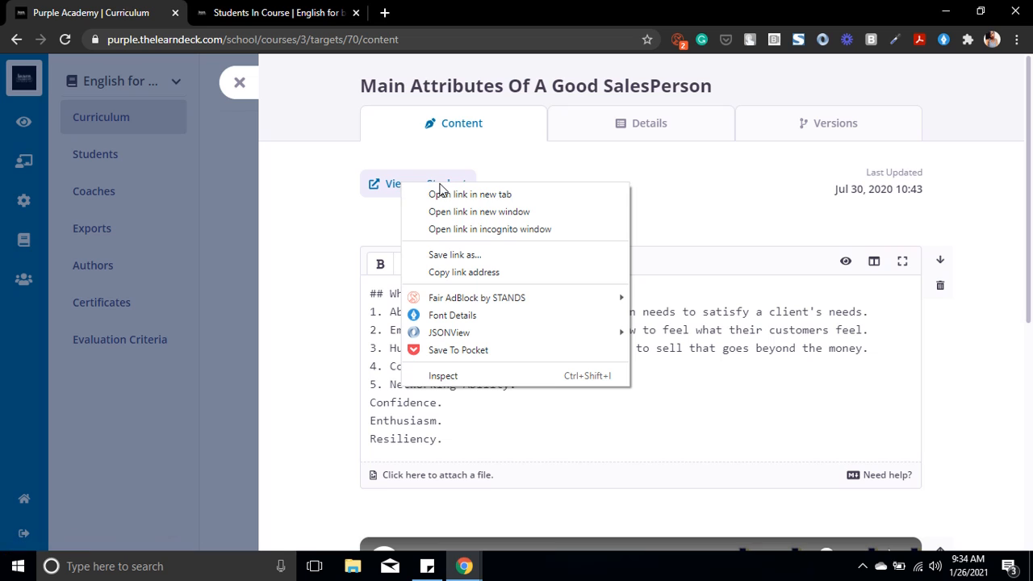
pyautogui.click(442, 194)
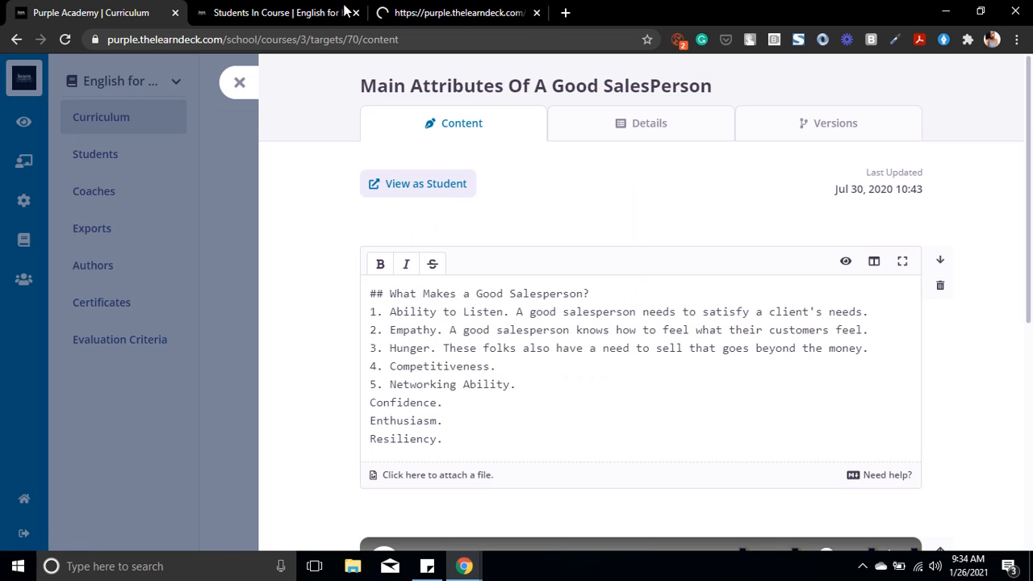
pyautogui.click(417, 16)
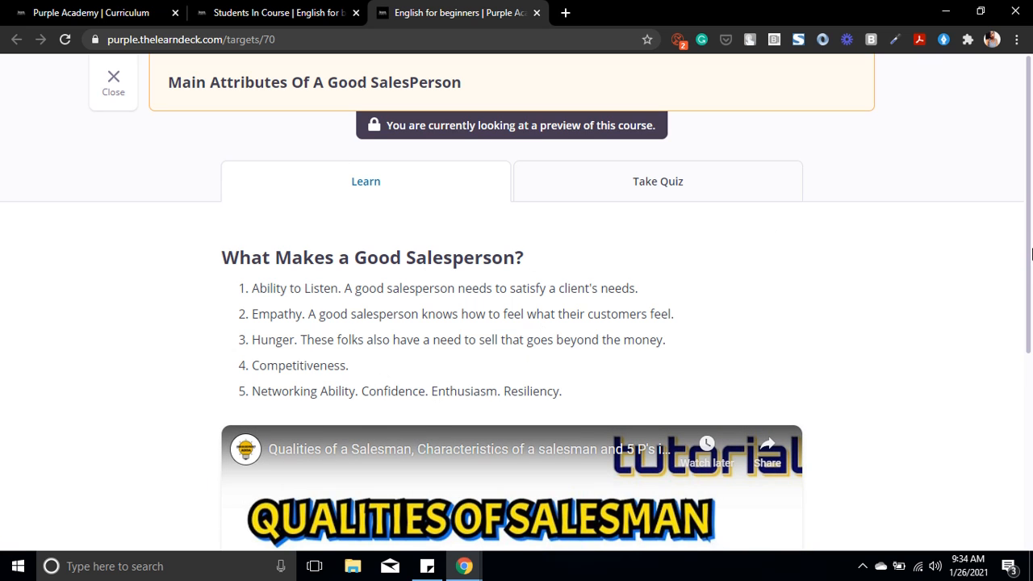
pyautogui.scroll(-2, 1029, 321)
pyautogui.moveTo(1028, 321); pyautogui.dragTo(1030, 244)
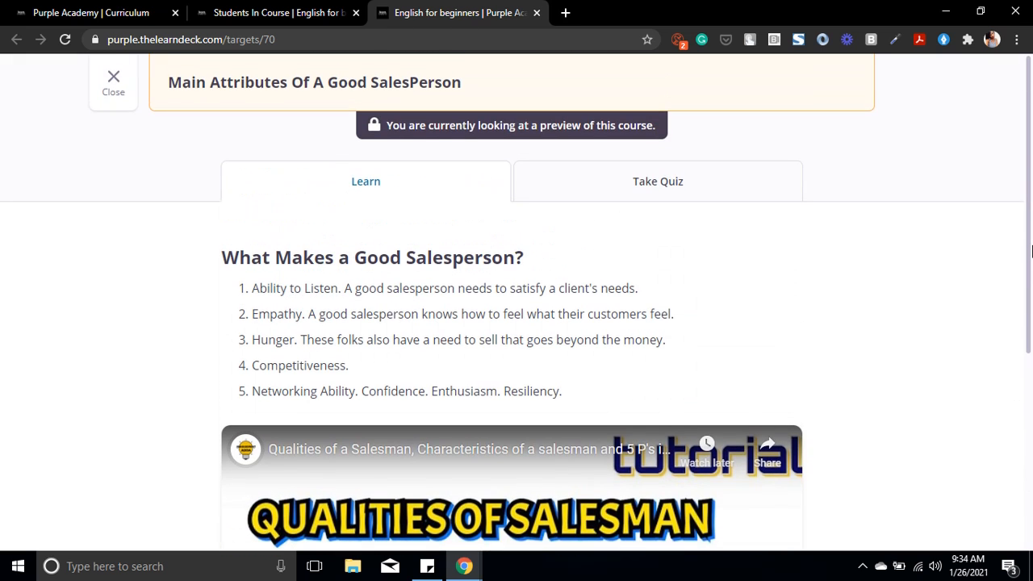
pyautogui.click(648, 198)
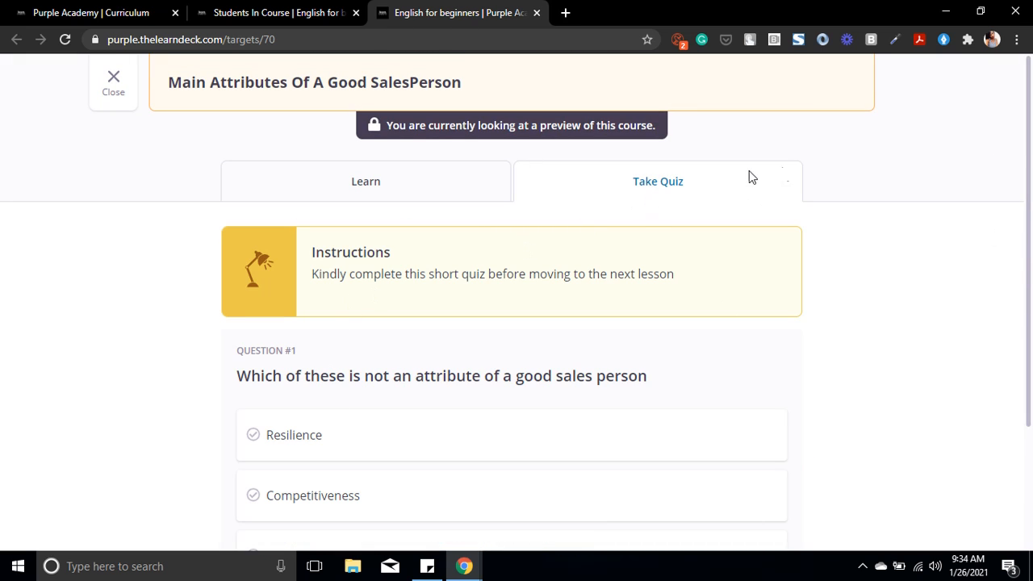
pyautogui.moveTo(1030, 149)
pyautogui.mouseDown()
pyautogui.moveTo(1026, 361)
pyautogui.moveTo(1029, 137)
pyautogui.mouseUp()
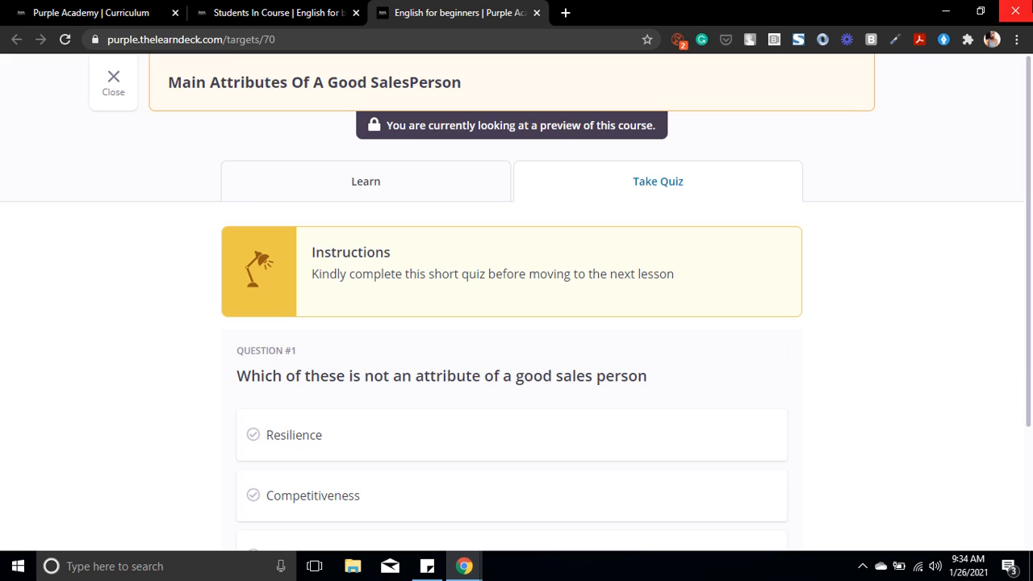
# Step: Return to the target editor and set coach review of submissions to Yes in the target's details
pyautogui.click(92, 12)
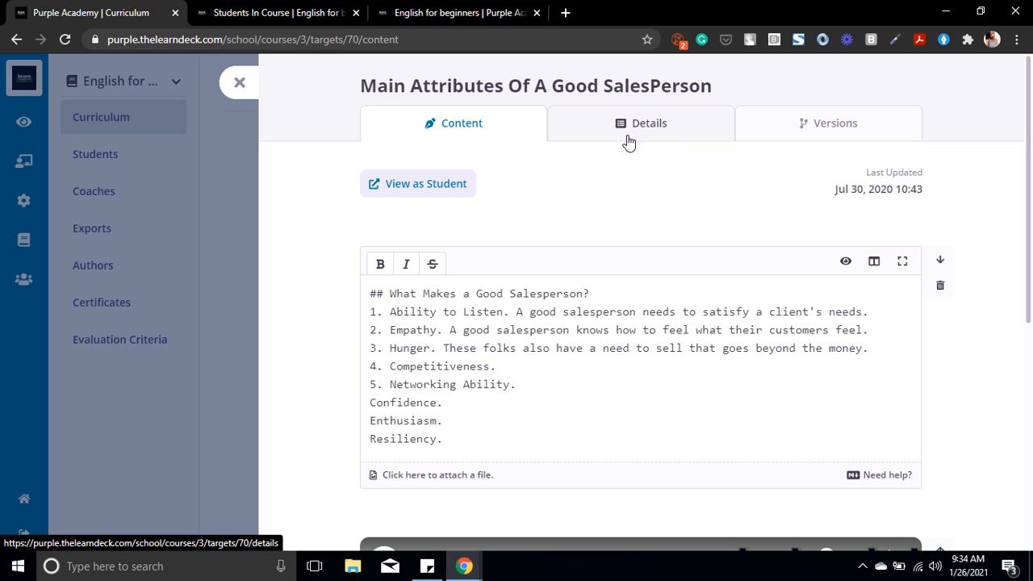
pyautogui.click(663, 136)
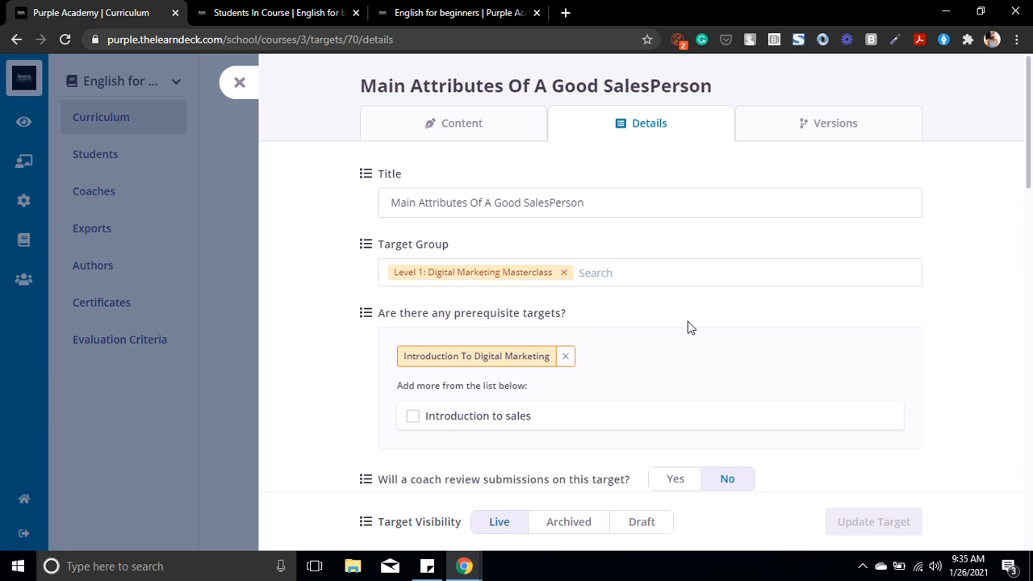
pyautogui.moveTo(1031, 184); pyautogui.dragTo(1030, 252)
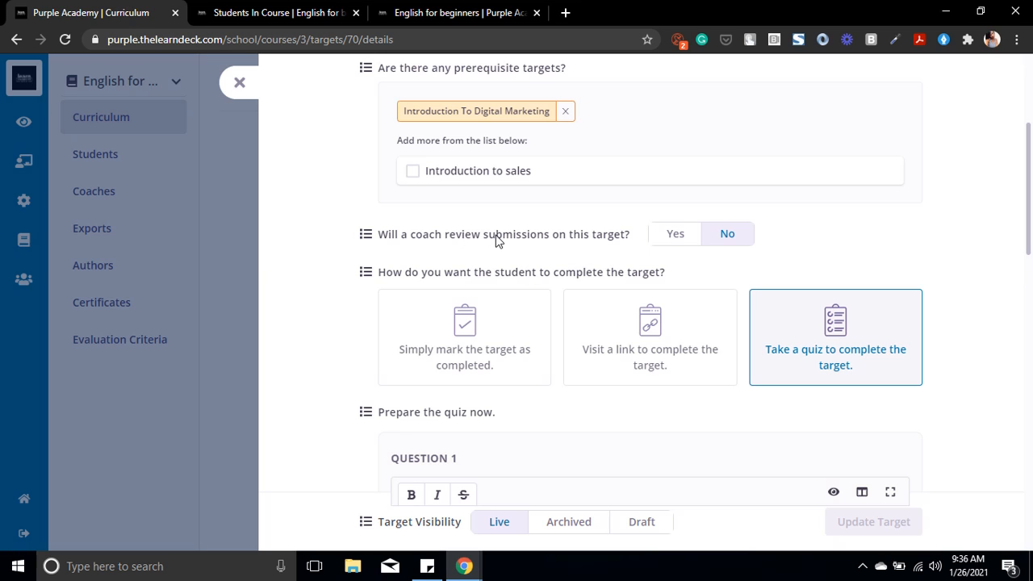
pyautogui.click(694, 237)
pyautogui.scroll(-1, 696, 242)
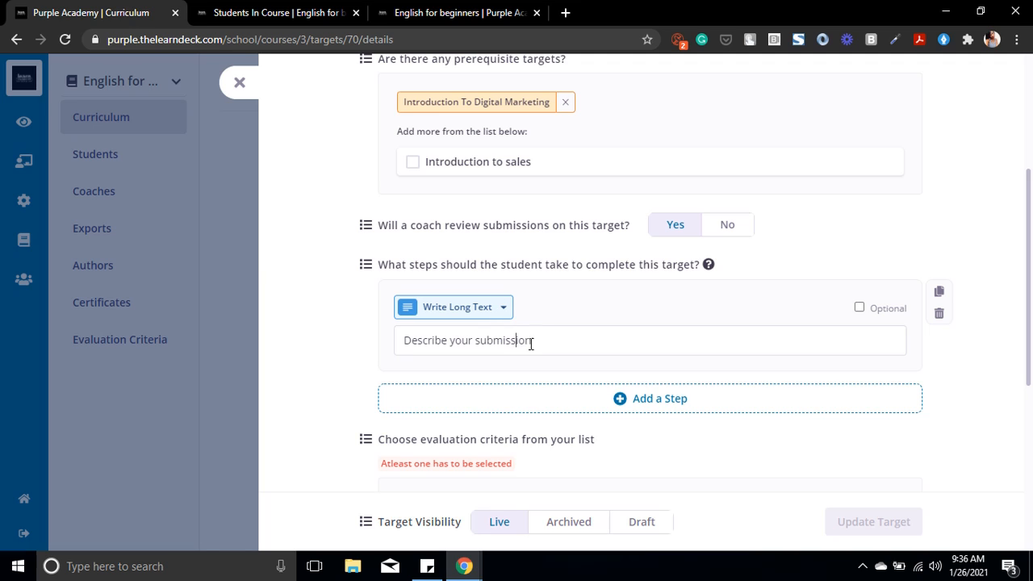
# Step: Replace the long-text step's description with "Describe a salesperson's task in not less than two sentences."
pyautogui.moveTo(552, 336); pyautogui.dragTo(277, 350)
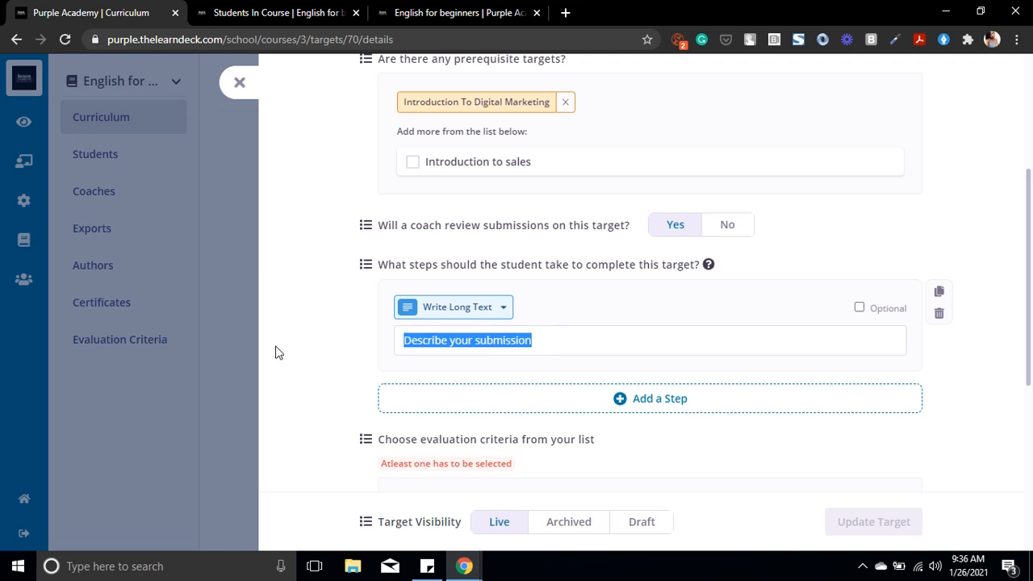
pyautogui.press('BackSpace')
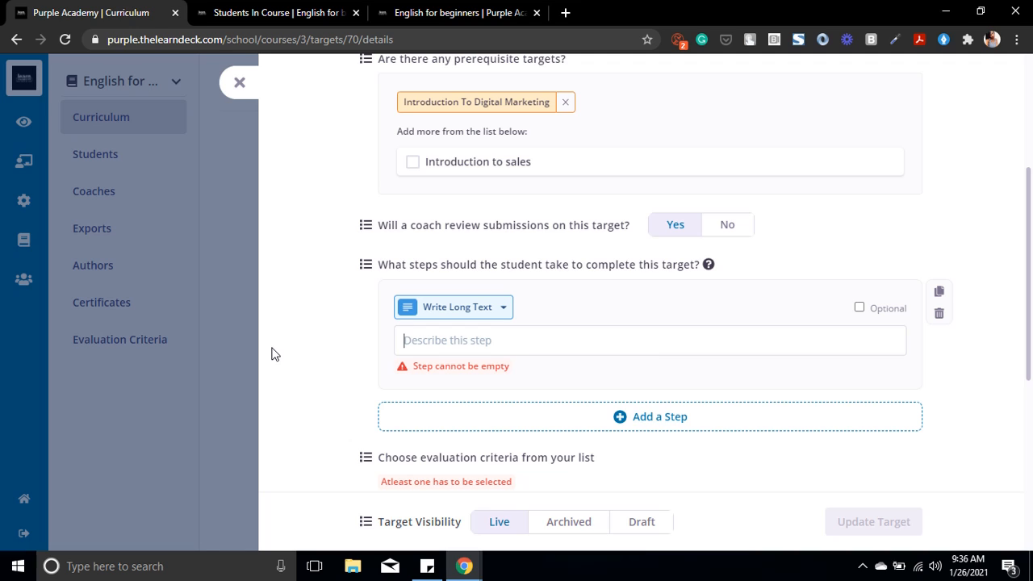
pyautogui.write('Desc')
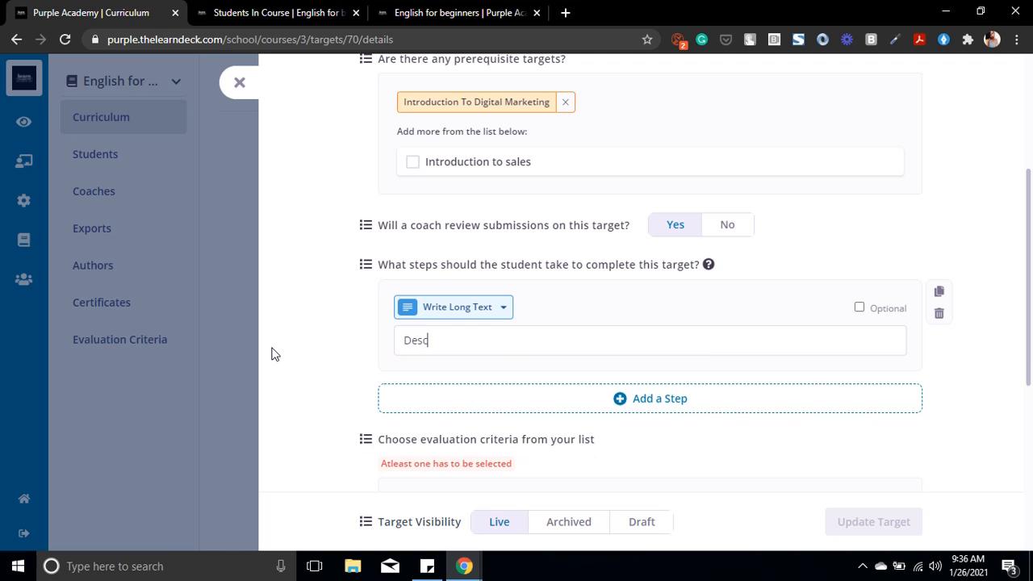
pyautogui.write("ribe a salesperson's")
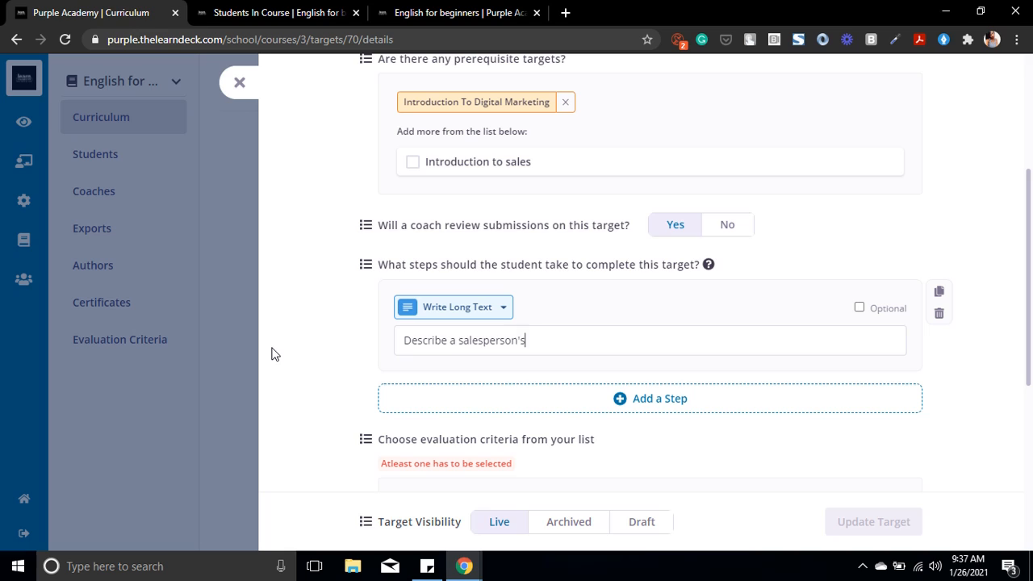
pyautogui.write(' task in not less that')
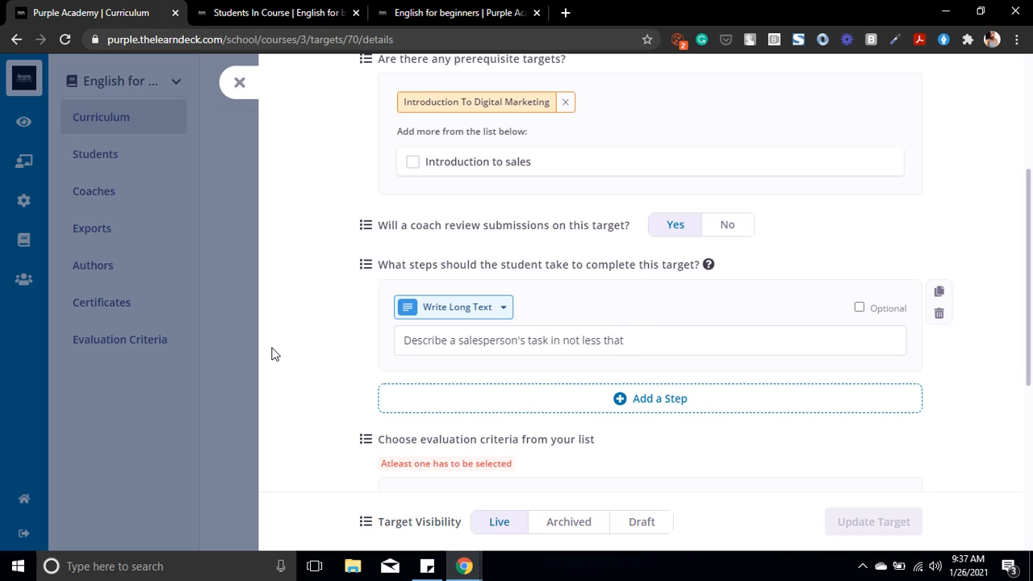
pyautogui.press('BackSpace')
pyautogui.write('n two sentences.')
# Step: Add a second student step to the target and set its type to Upload Files
pyautogui.click(542, 396)
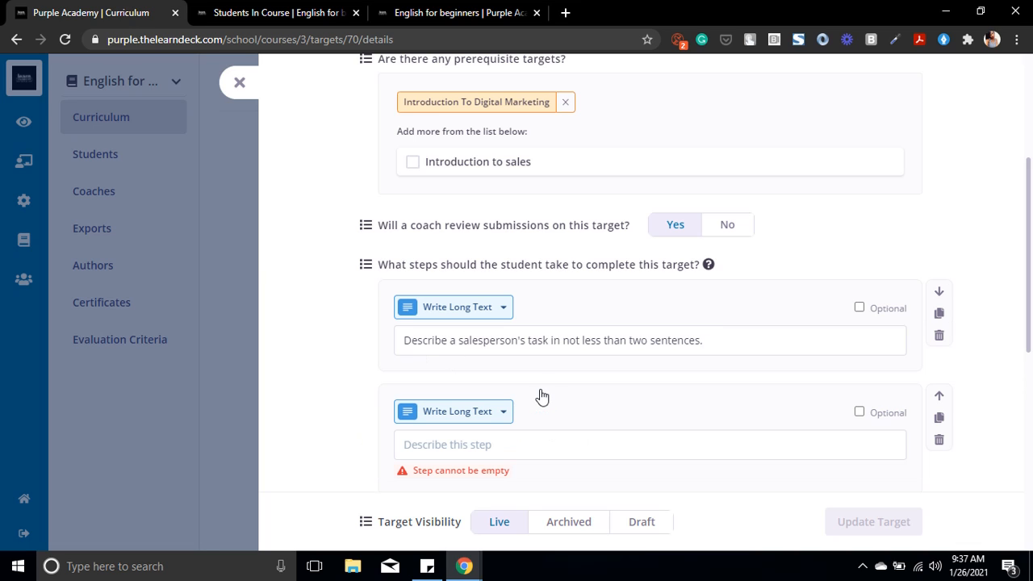
pyautogui.click(481, 421)
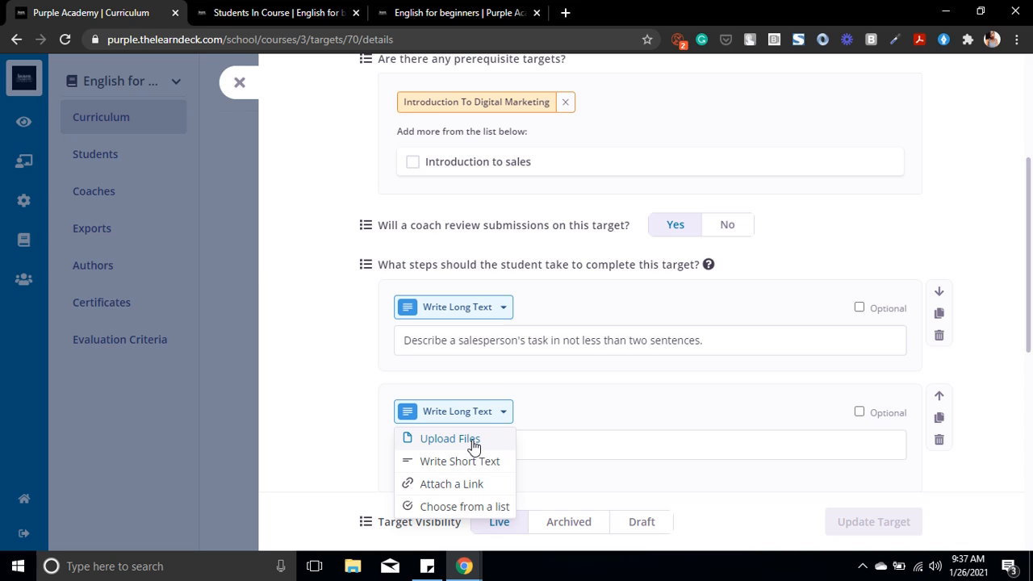
pyautogui.click(449, 438)
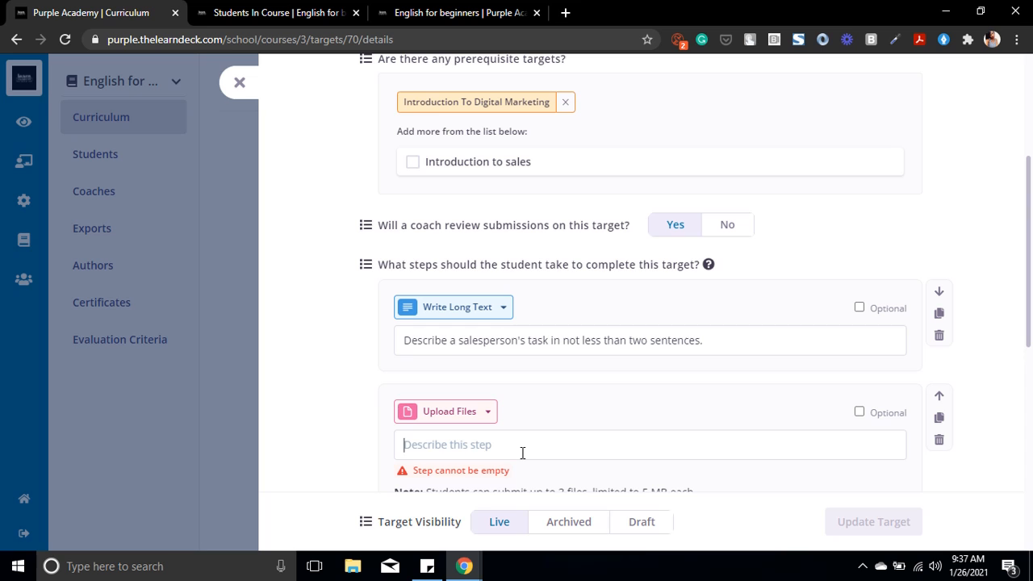
pyautogui.moveTo(1031, 229); pyautogui.dragTo(1031, 295)
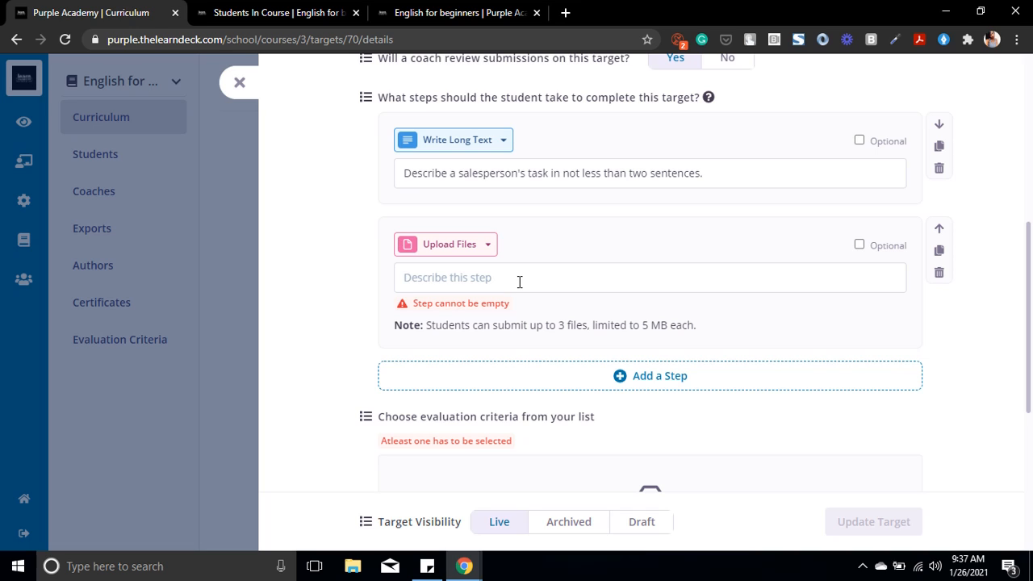
pyautogui.write('F')
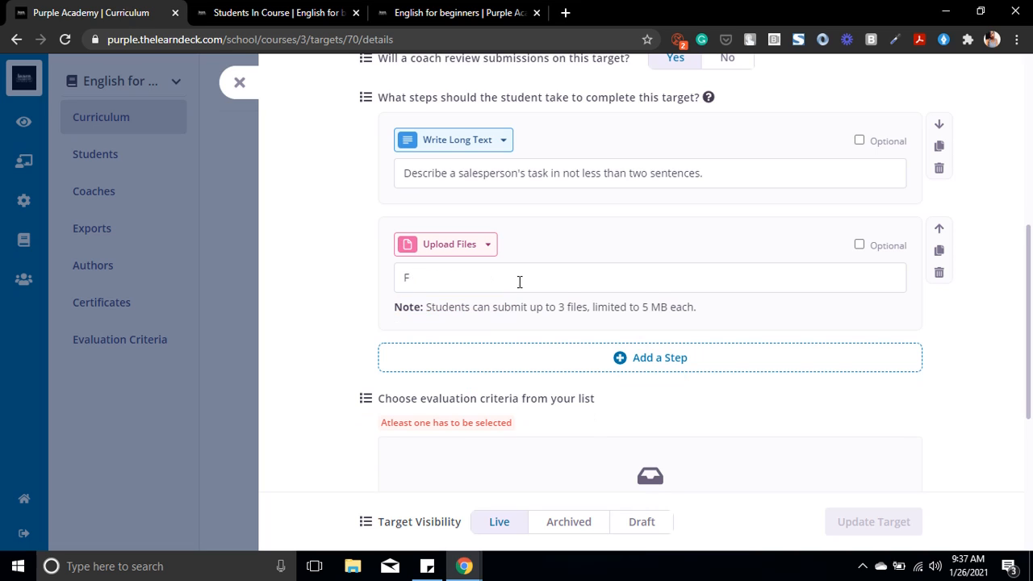
pyautogui.press('BackSpace')
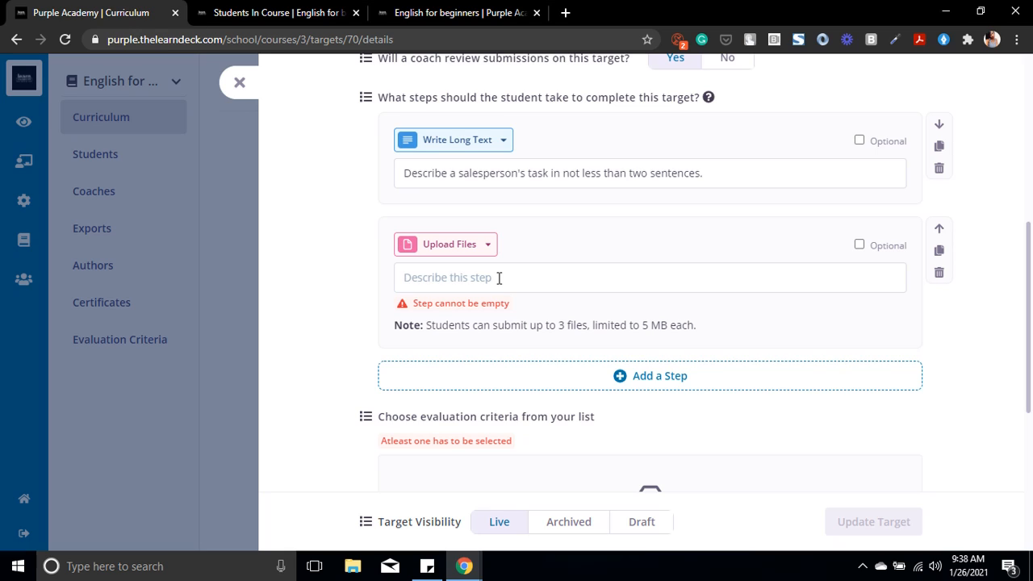
pyautogui.write('d')
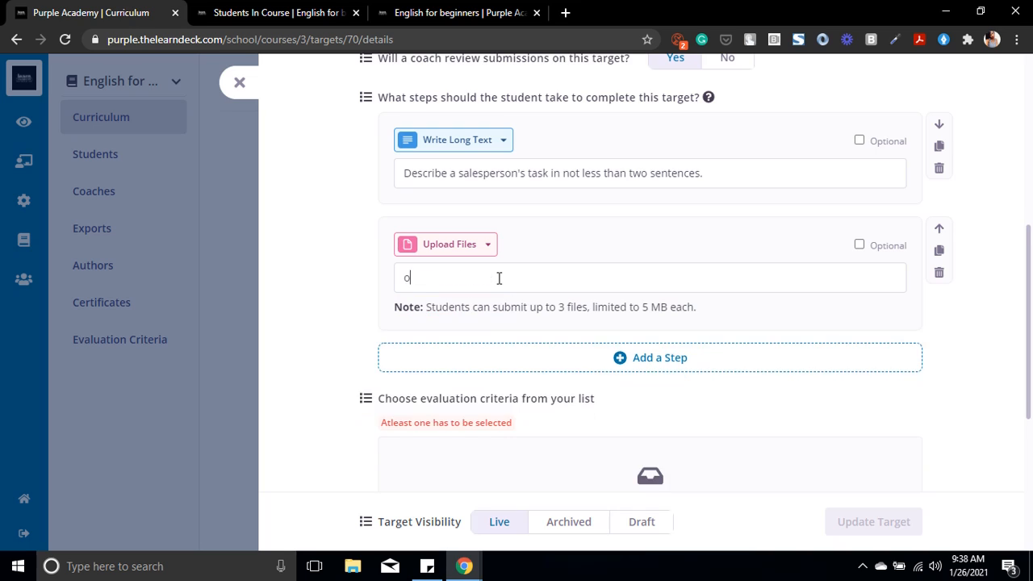
pyautogui.press('BackSpace')
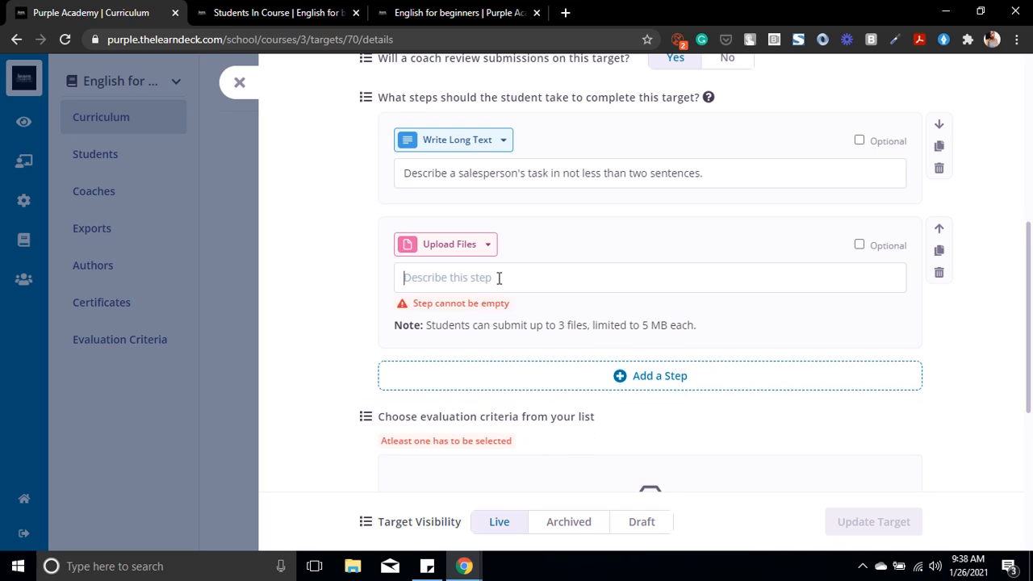
# Step: Describe the file upload step as "Upload a one page word document stating the case scenarios of commission based sales"
pyautogui.write('Uploa')
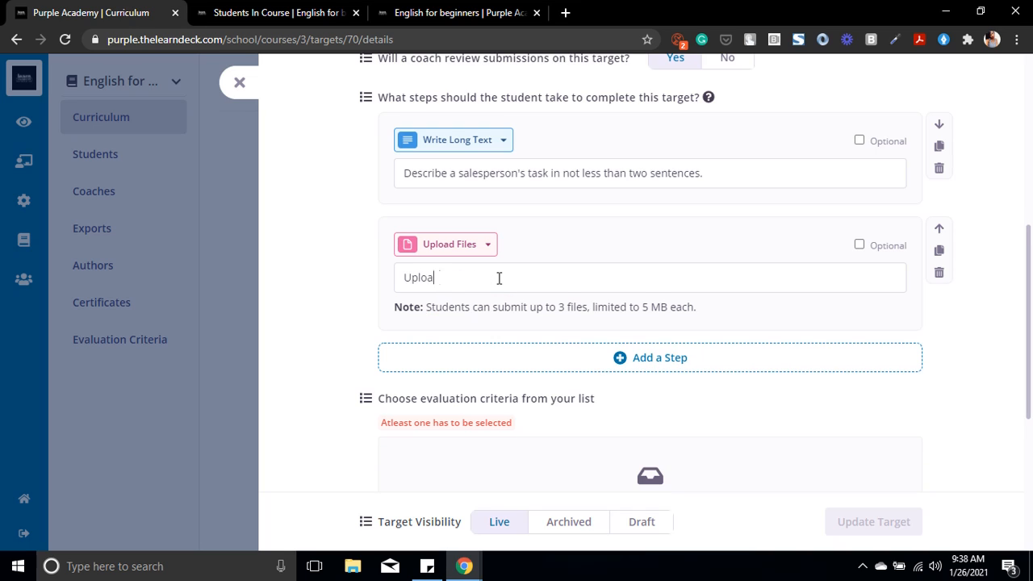
pyautogui.write('d a one page word document st')
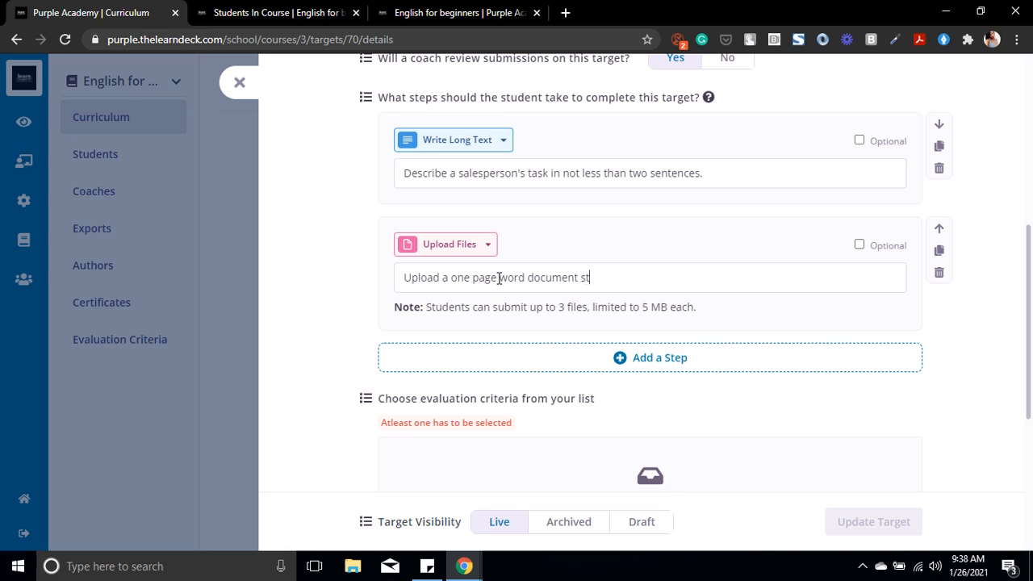
pyautogui.write('ating the case sc')
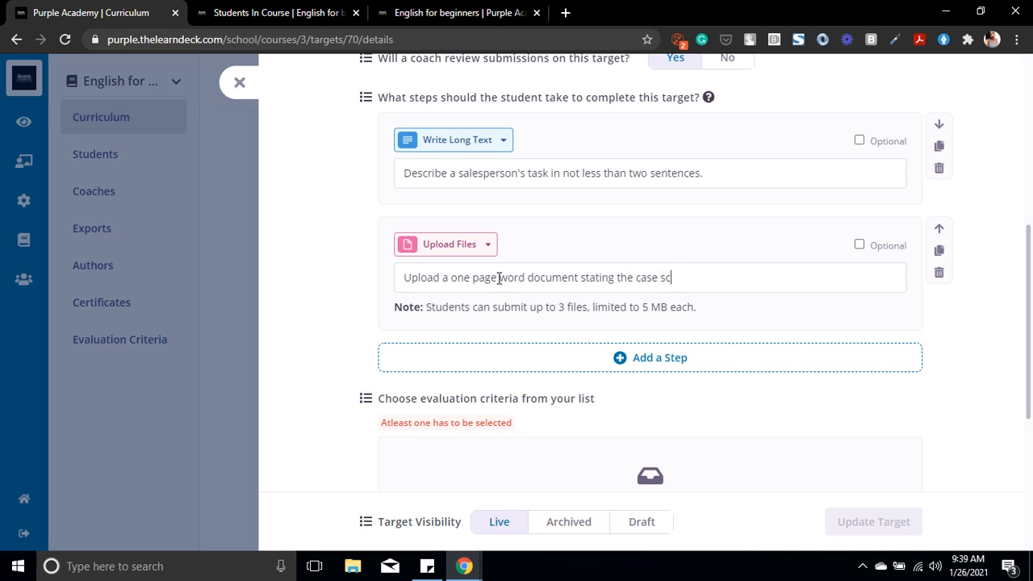
pyautogui.write('enarios of')
pyautogui.write('commiss')
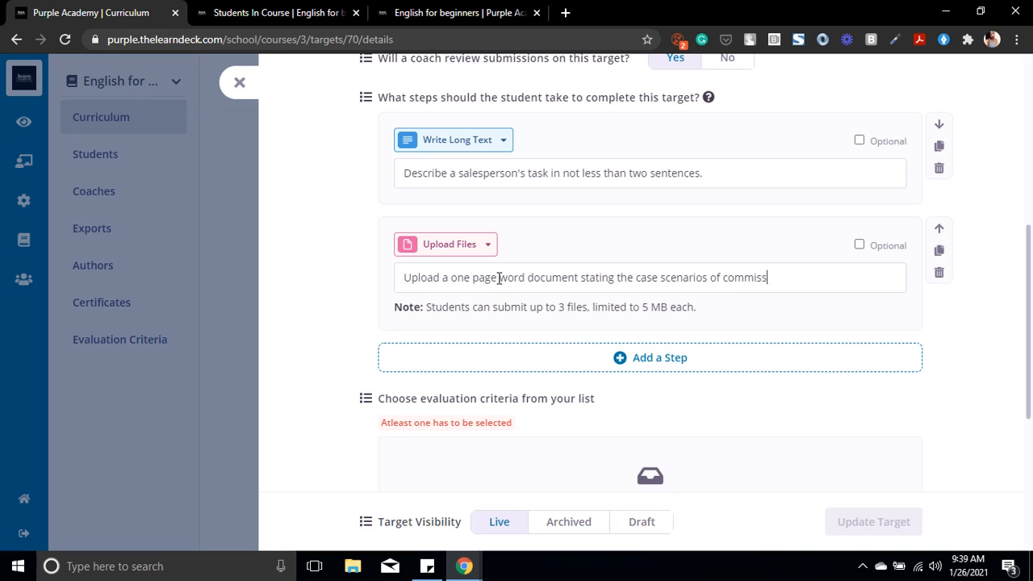
pyautogui.write('ion based sales')
# Step: Add a third student step to the target and set its type to Choose from a list
pyautogui.click(607, 365)
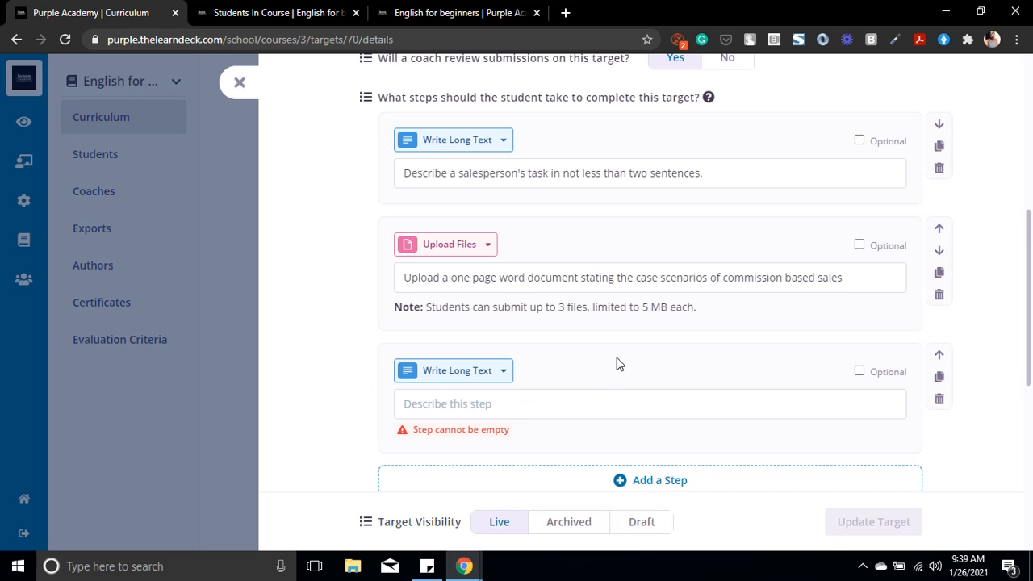
pyautogui.click(465, 373)
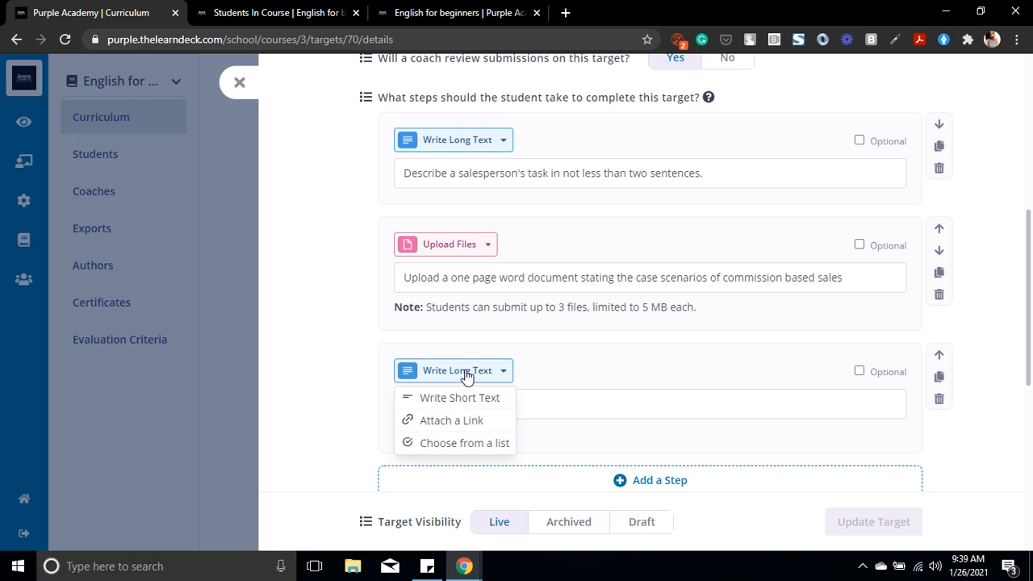
pyautogui.click(463, 443)
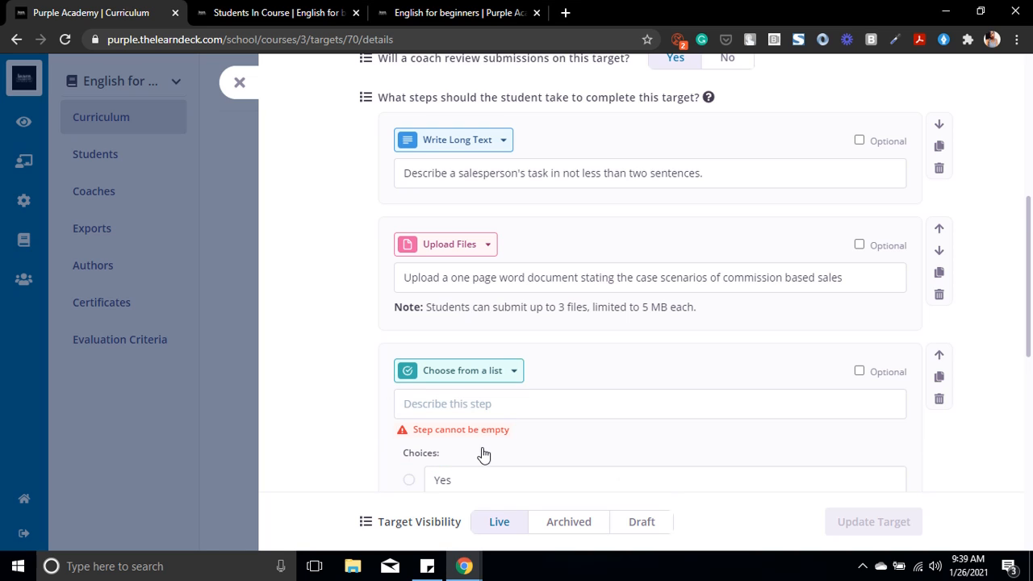
# Step: Add a third choice, "maybe", to the list step alongside Yes and No
pyautogui.click(489, 401)
pyautogui.scroll(-2, 1031, 226)
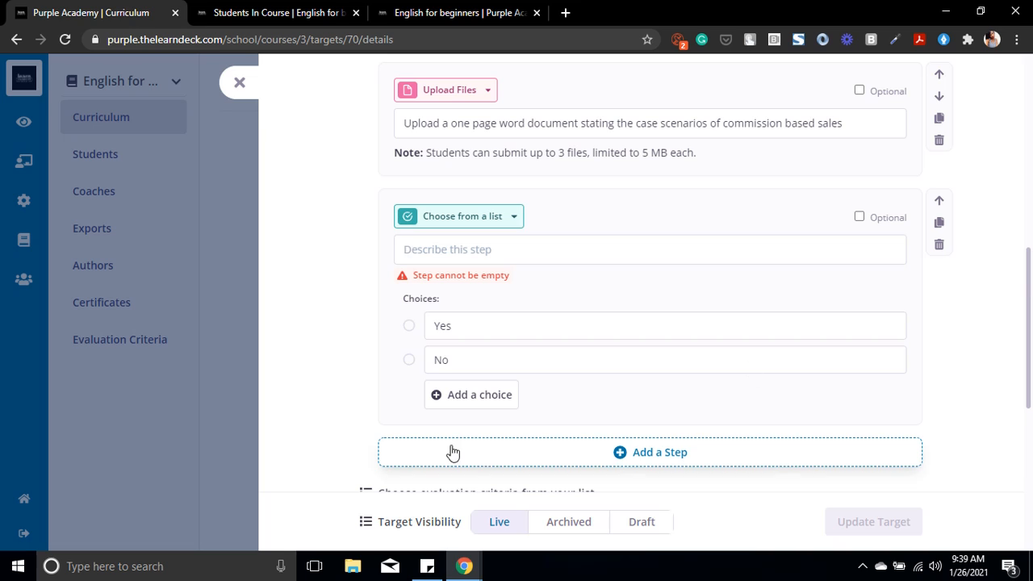
pyautogui.click(460, 393)
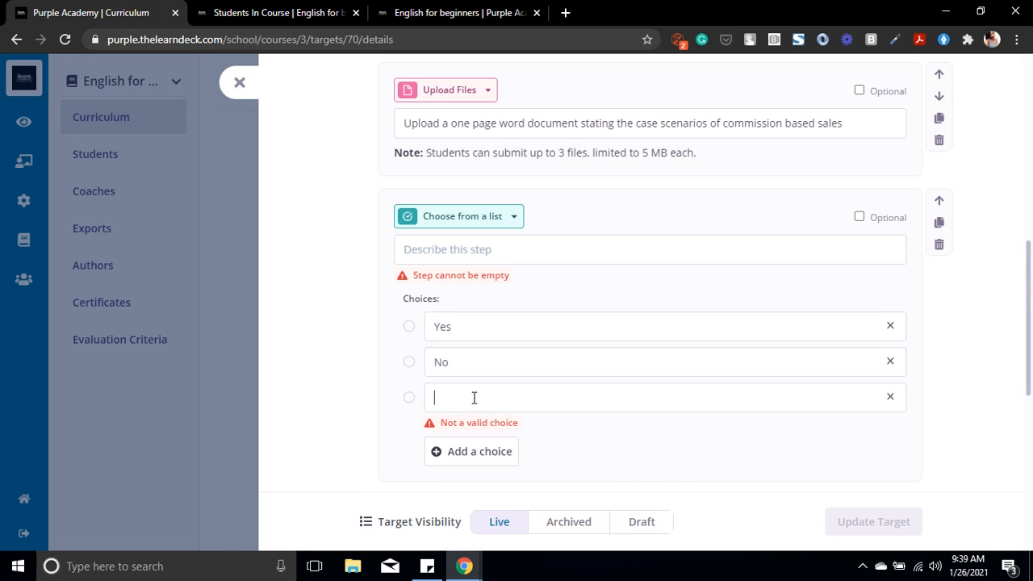
pyautogui.write('maybe')
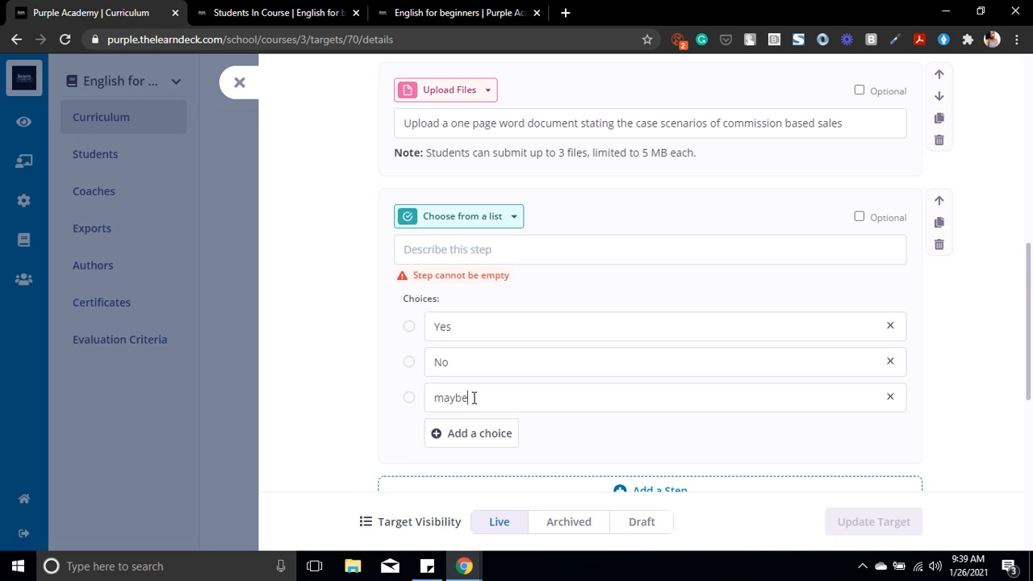
# Step: Describe the list step as "A salesperson must always speak fast" and leave it non-optional
pyautogui.click(440, 256)
pyautogui.write('A')
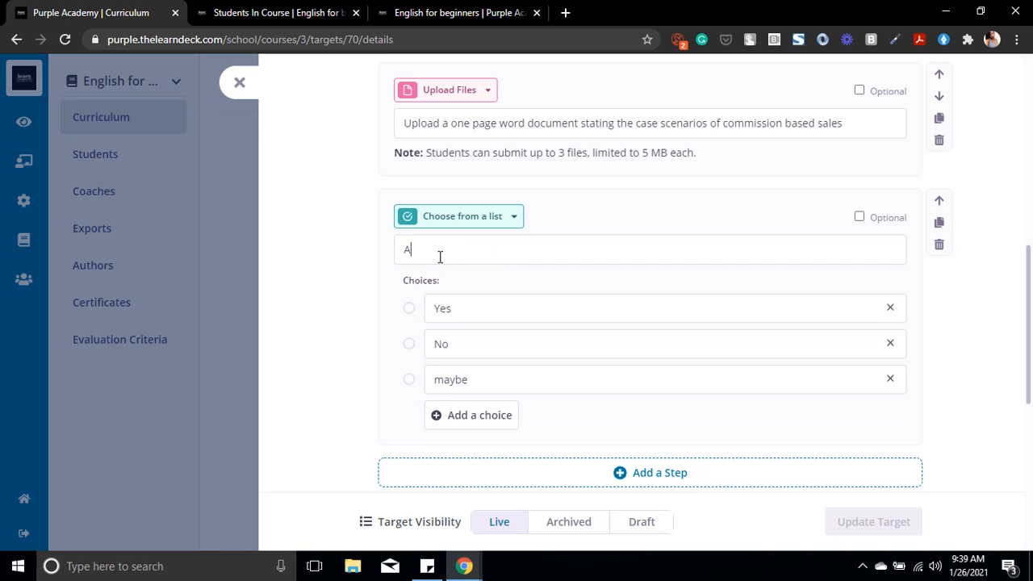
pyautogui.write(' salesperson must a')
pyautogui.write('lways speak fa')
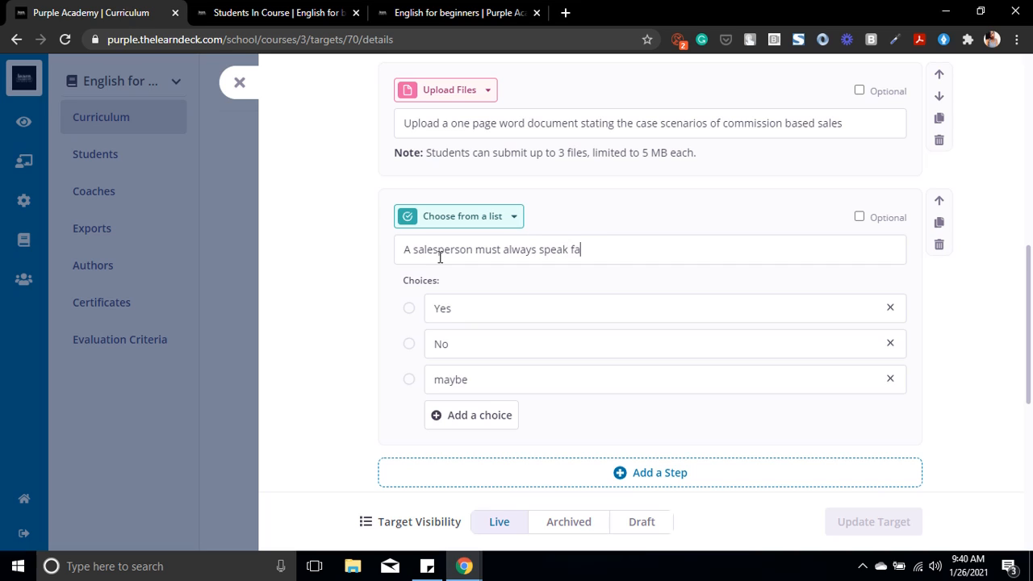
pyautogui.write('srt')
pyautogui.click(859, 216)
pyautogui.click(859, 216)
pyautogui.moveTo(1030, 289); pyautogui.dragTo(1030, 376)
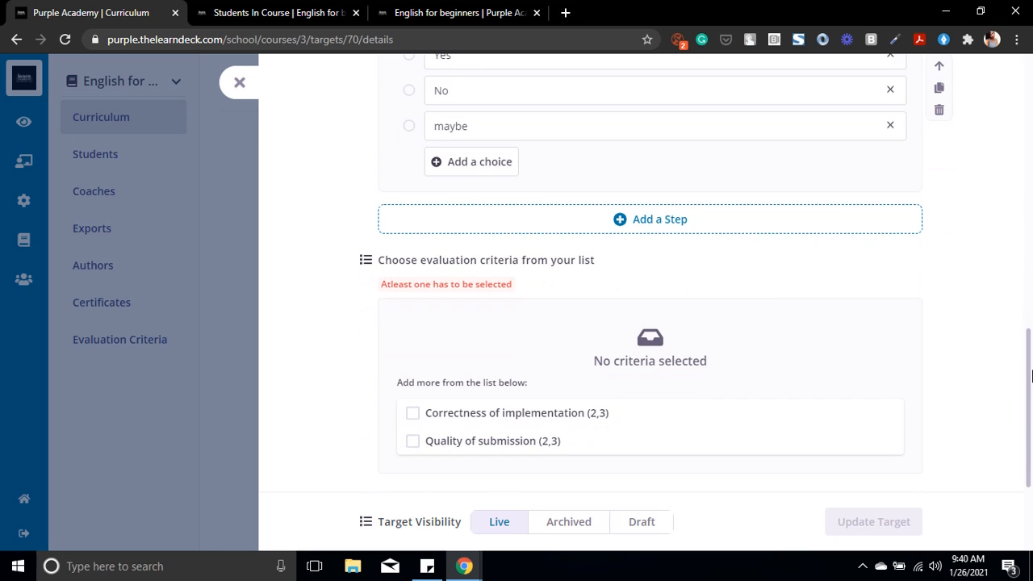
pyautogui.click(724, 228)
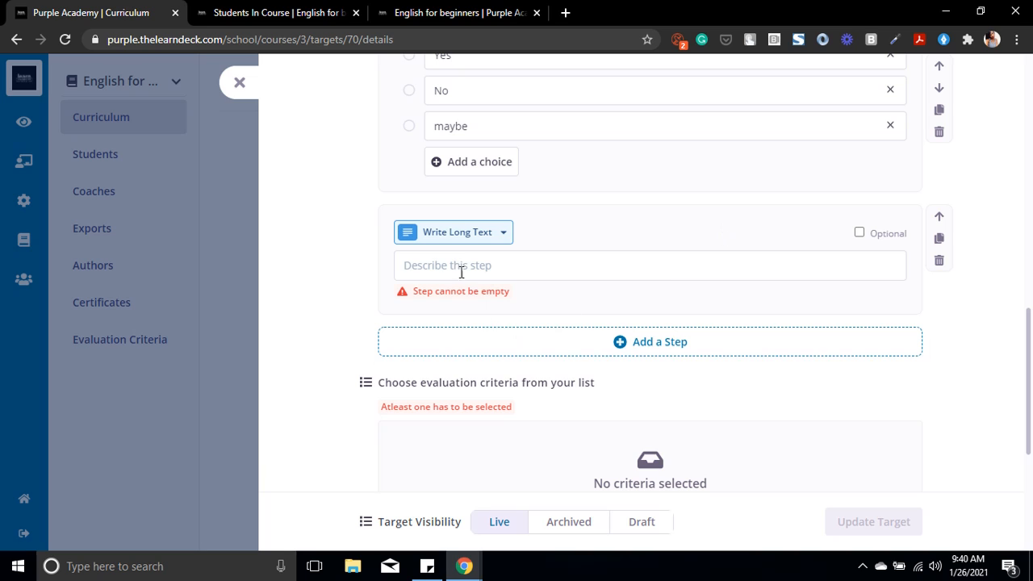
pyautogui.click(940, 262)
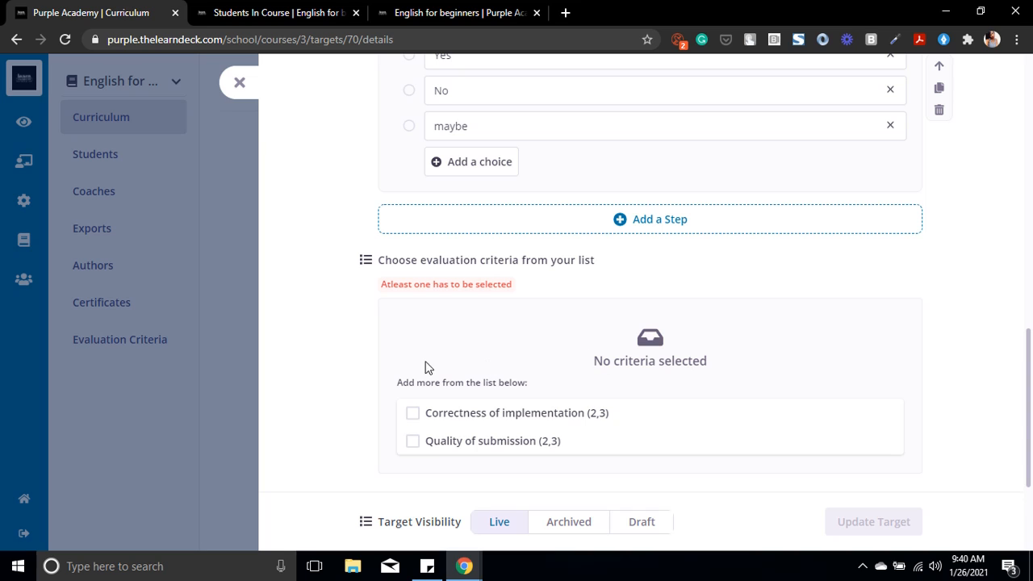
# Step: Select Correctness of implementation as the evaluation criterion and update the target with its visibility set to Live
pyautogui.click(461, 425)
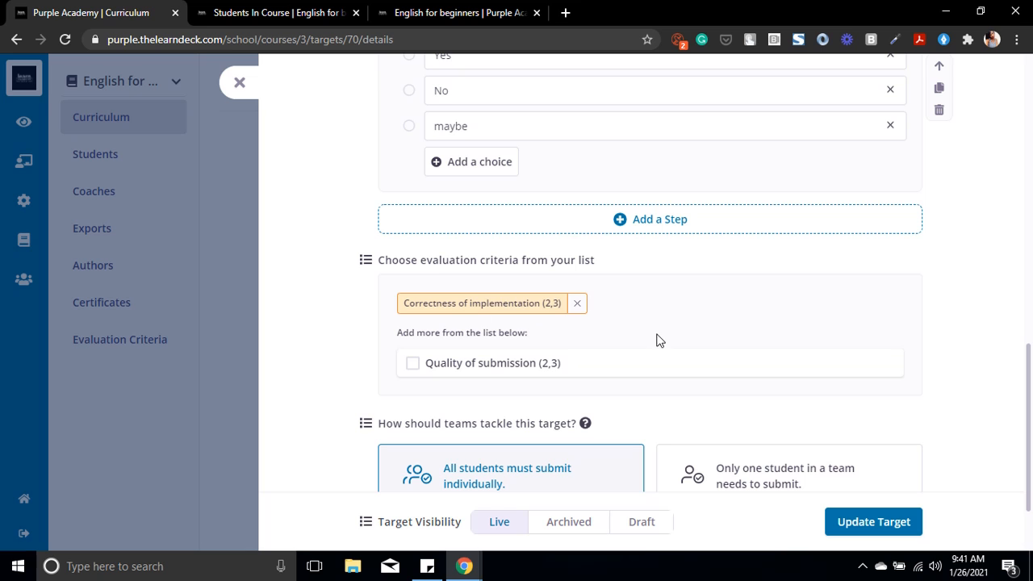
pyautogui.scroll(-2, 1030, 364)
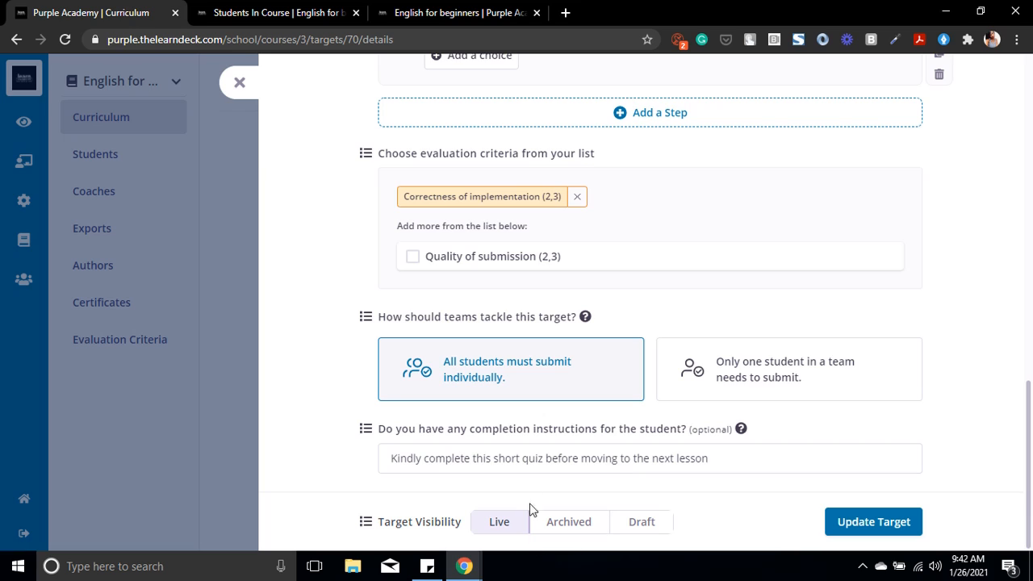
pyautogui.click(638, 524)
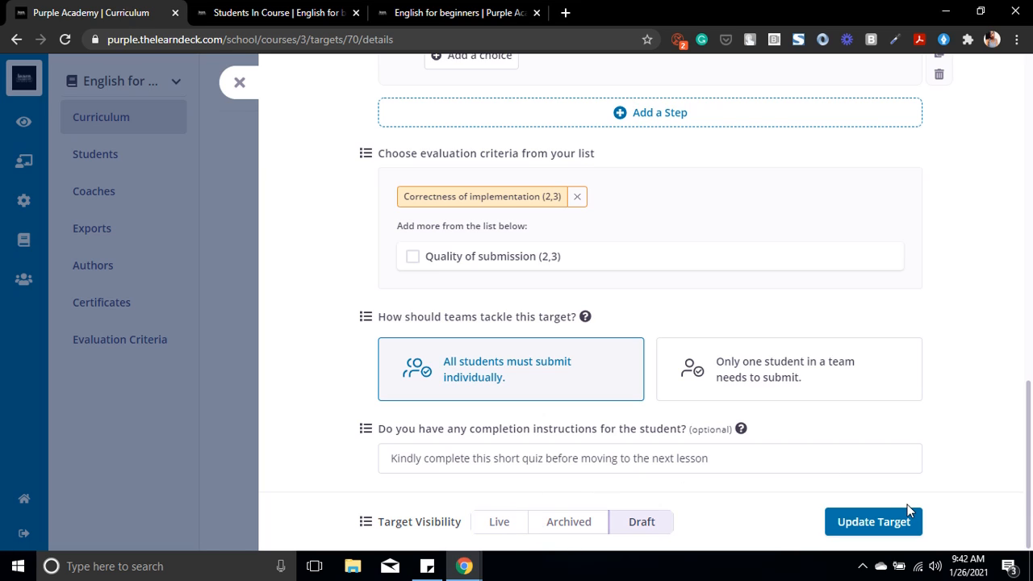
pyautogui.click(512, 526)
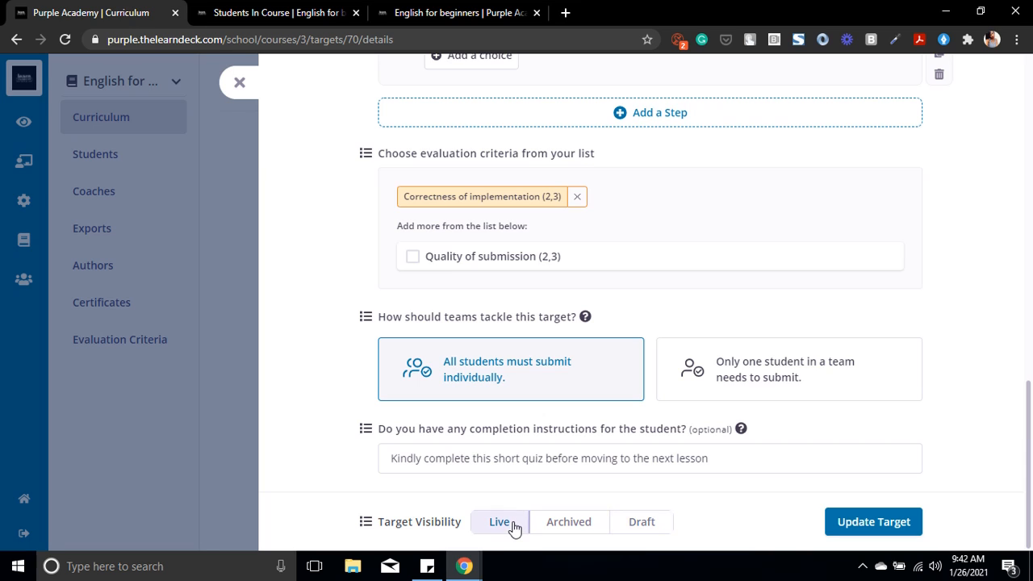
pyautogui.click(850, 519)
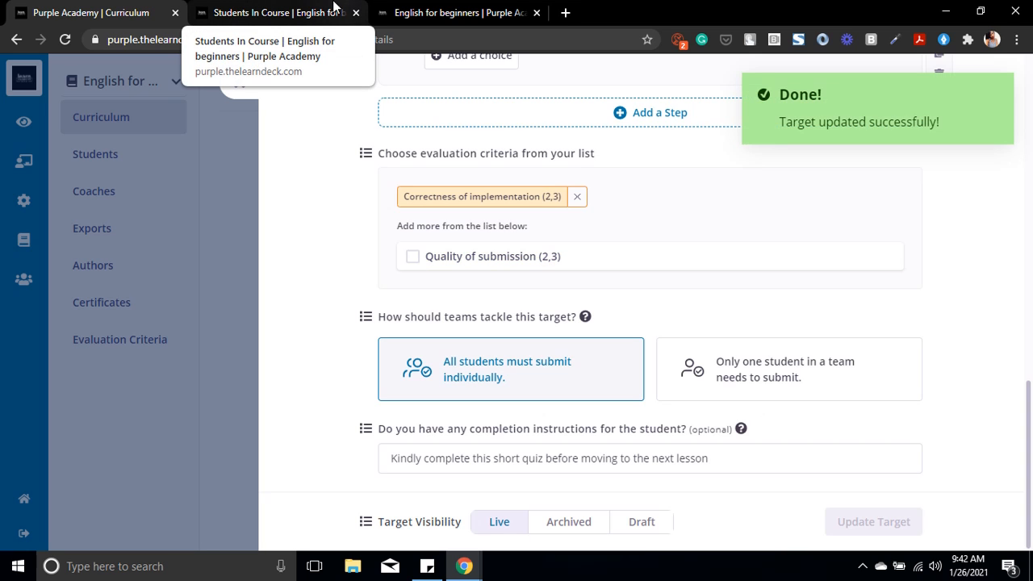
# Step: Reload the student preview of the target and review its lesson content and the steps in its completion form
pyautogui.click(388, 14)
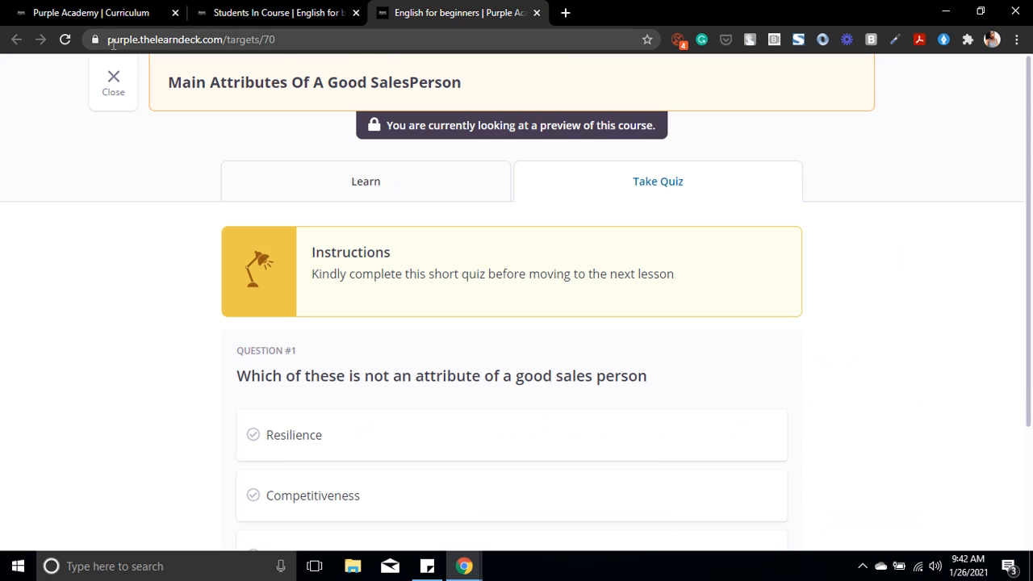
pyautogui.click(67, 40)
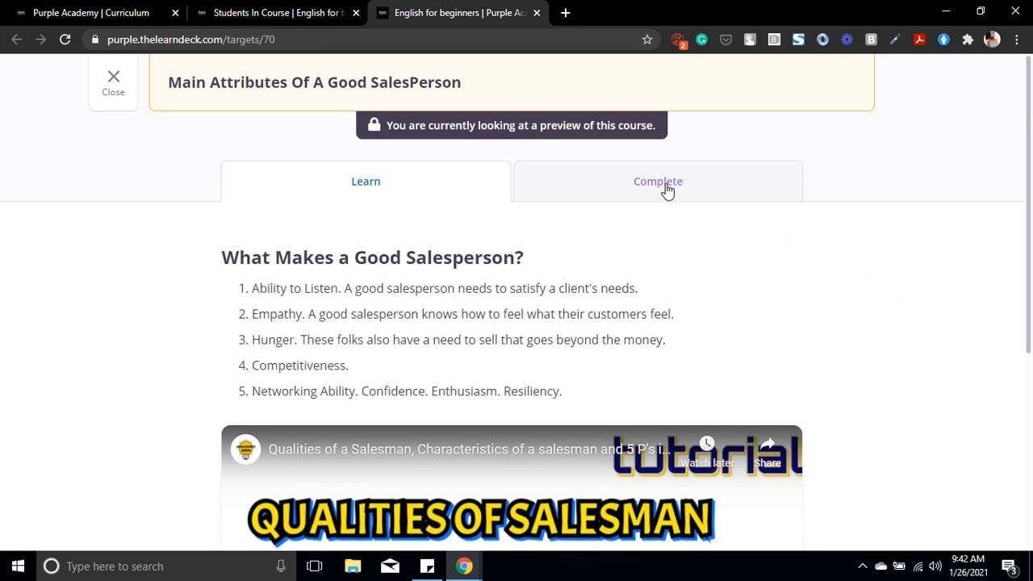
pyautogui.moveTo(1031, 105); pyautogui.dragTo(1031, 308)
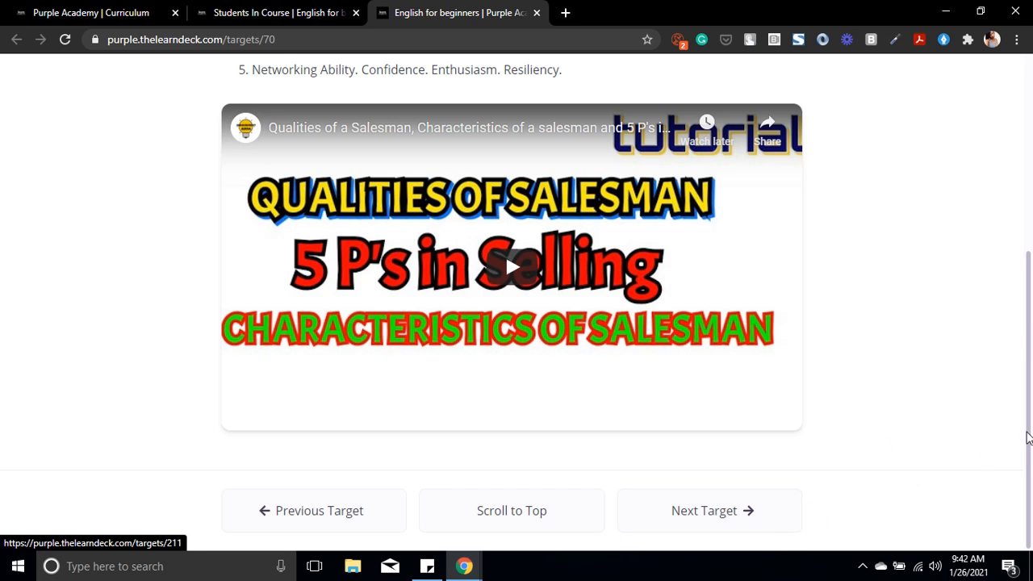
pyautogui.scroll(4, 839, 263)
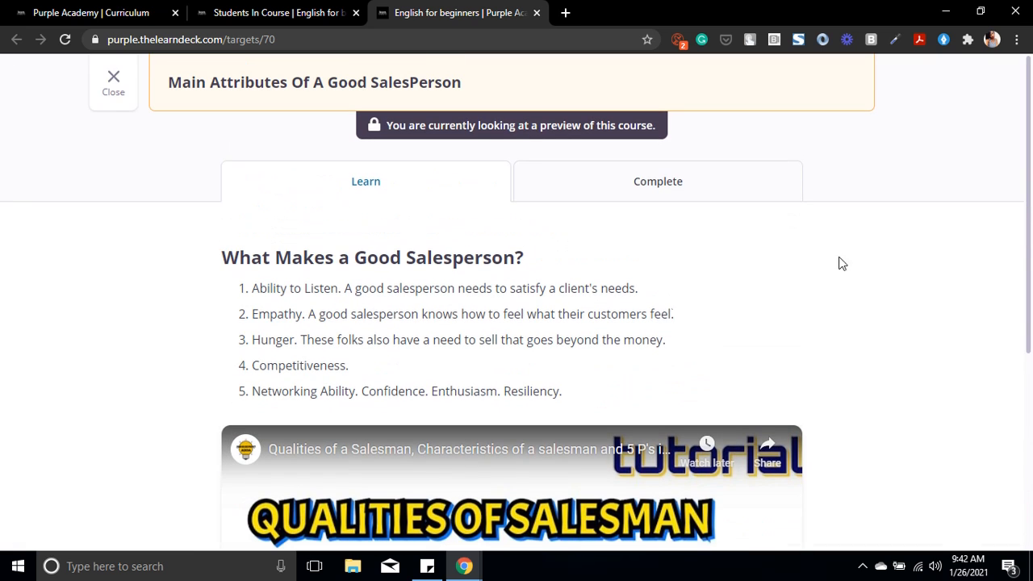
pyautogui.click(651, 201)
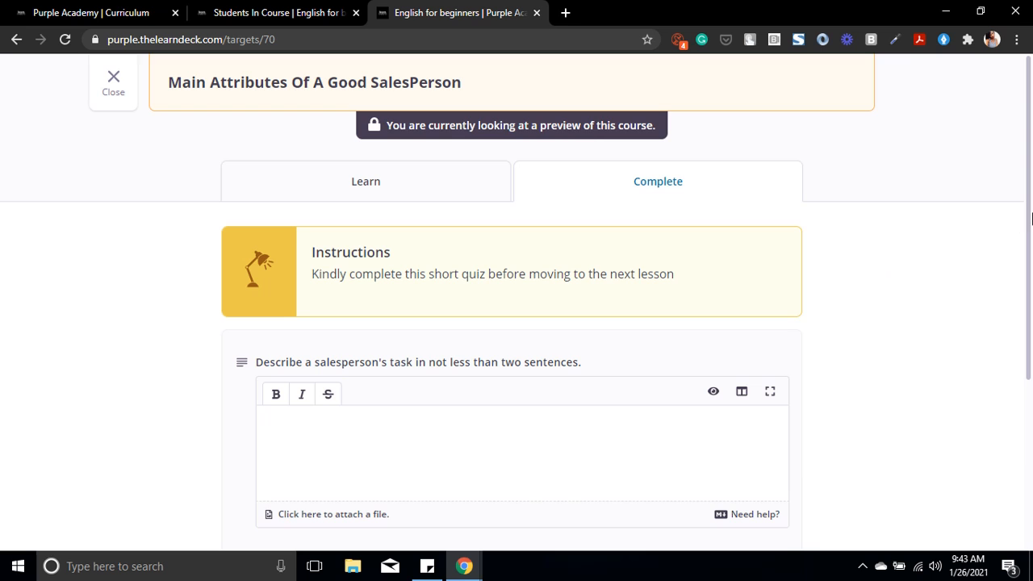
pyautogui.scroll(-2, 1031, 307)
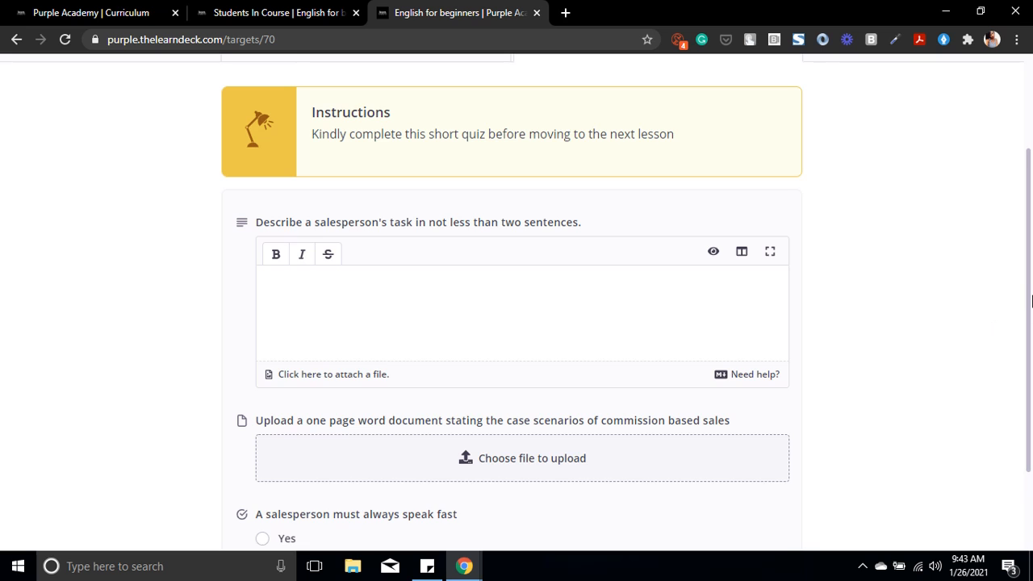
pyautogui.moveTo(1031, 300); pyautogui.dragTo(1031, 379)
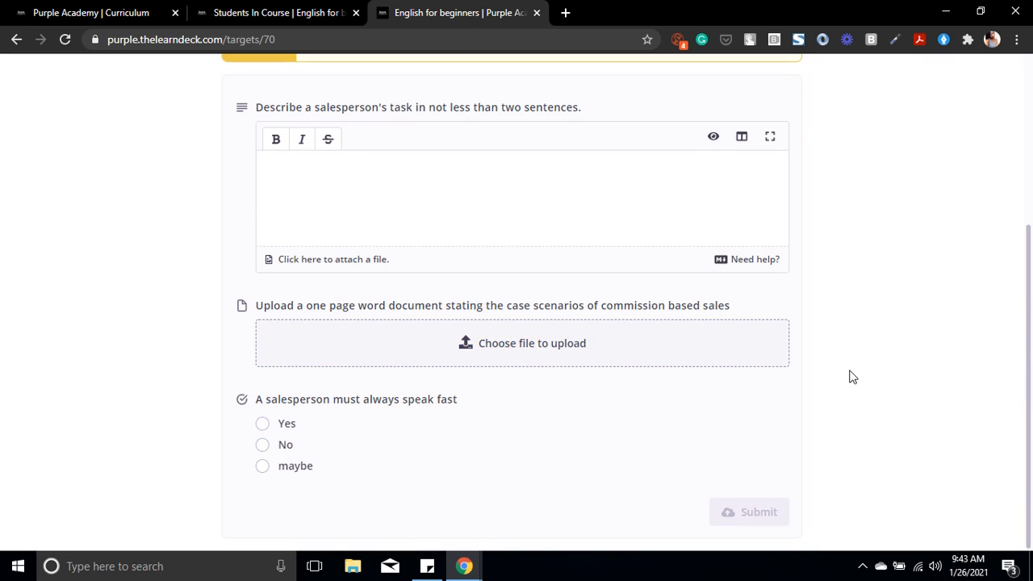
pyautogui.moveTo(1031, 336); pyautogui.dragTo(1017, 426)
pyautogui.moveTo(1031, 417); pyautogui.dragTo(1031, 184)
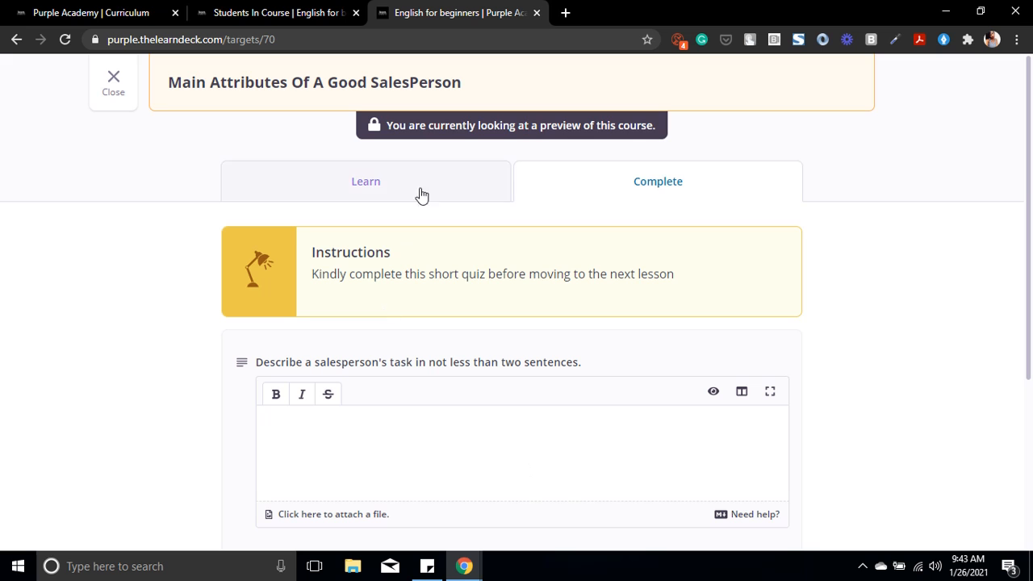
# Step: Return to the target editor, set coach review of submissions to No and choose taking a quiz as the completion method
pyautogui.click(109, 12)
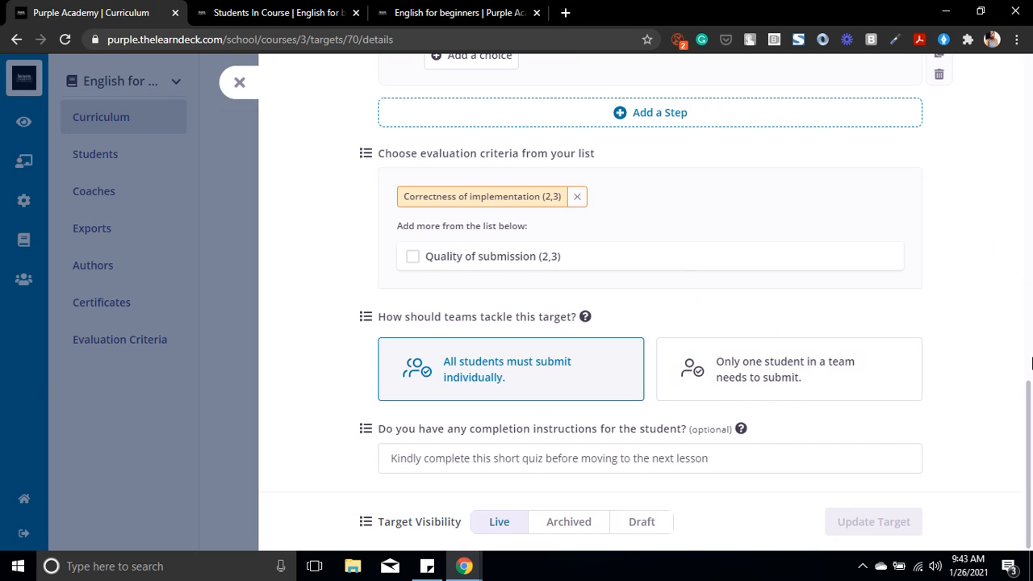
pyautogui.moveTo(1030, 413); pyautogui.dragTo(1030, 144)
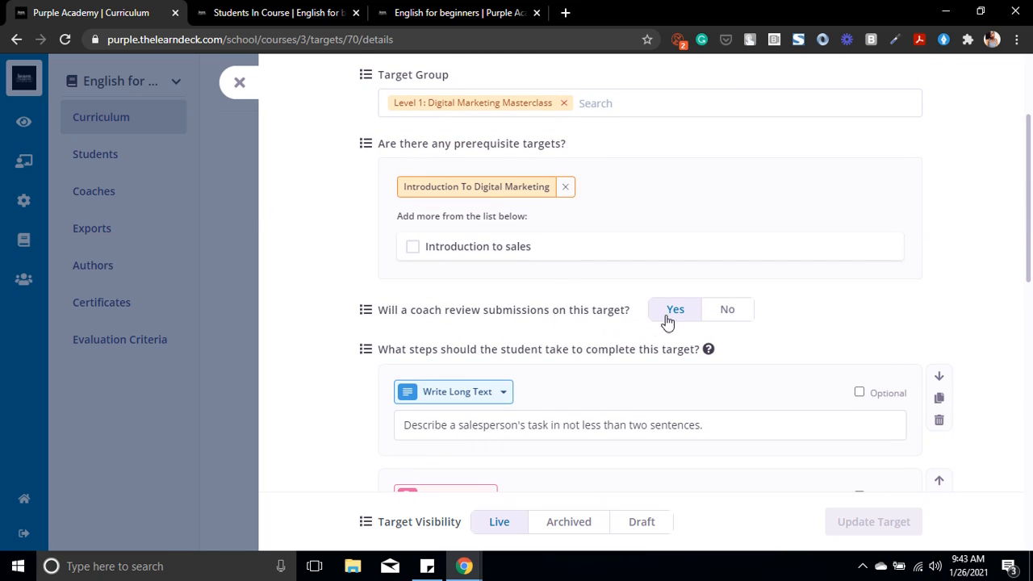
pyautogui.click(721, 310)
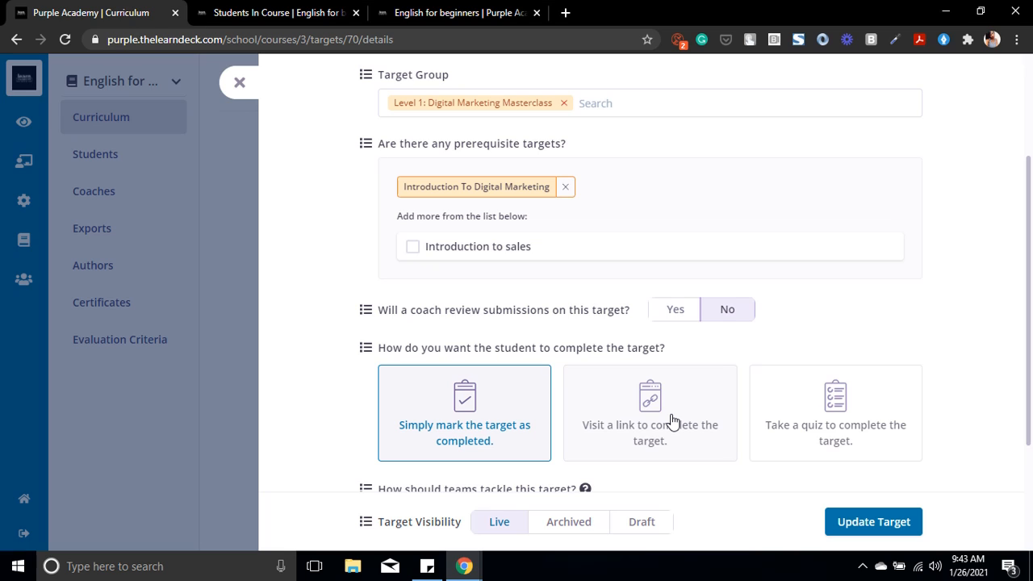
pyautogui.click(838, 410)
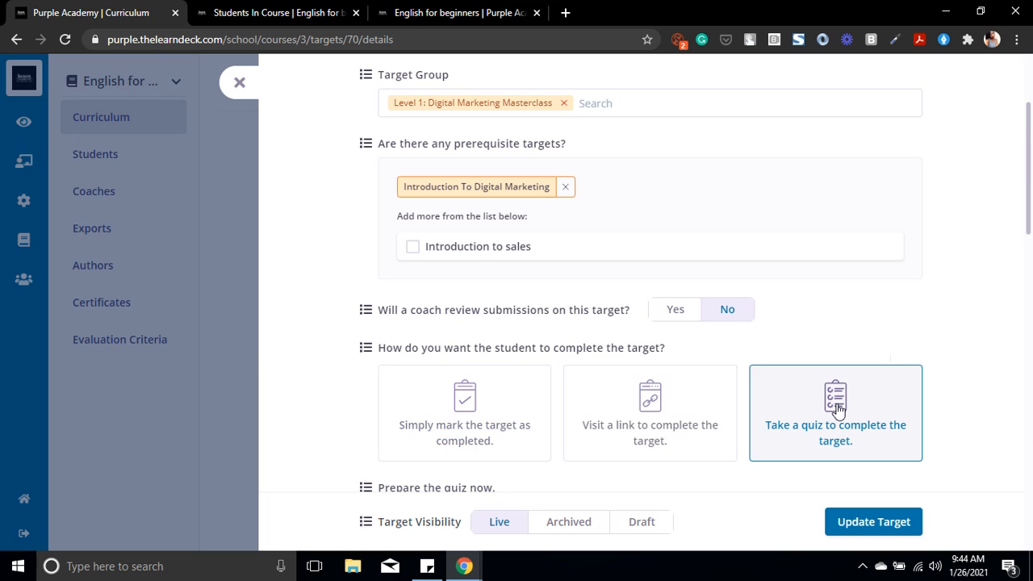
# Step: Check the prepared quiz questions and completion instructions, and update the target
pyautogui.click(1029, 247)
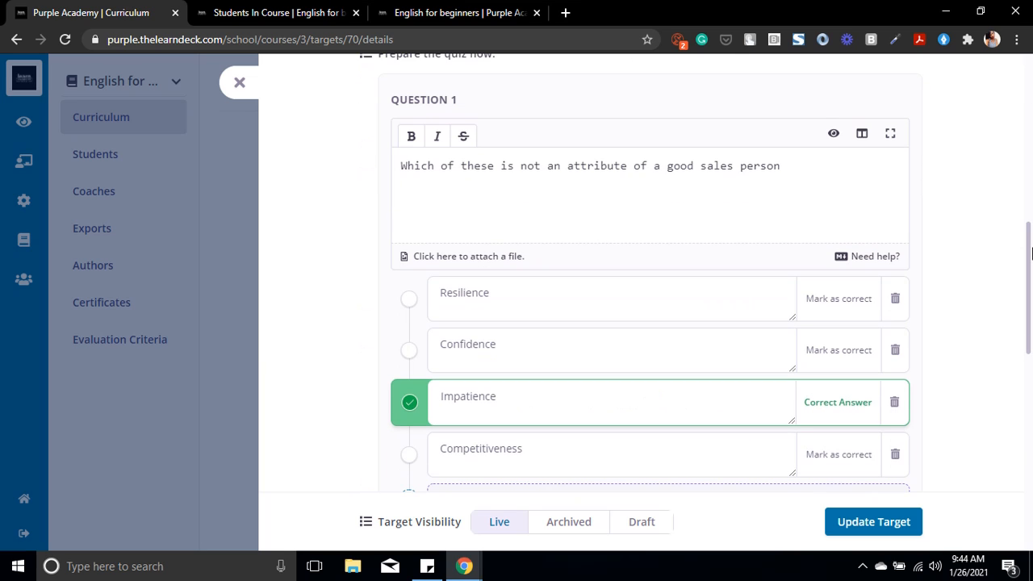
pyautogui.moveTo(1030, 250)
pyautogui.mouseDown()
pyautogui.moveTo(1029, 217)
pyautogui.moveTo(1029, 230)
pyautogui.mouseUp()
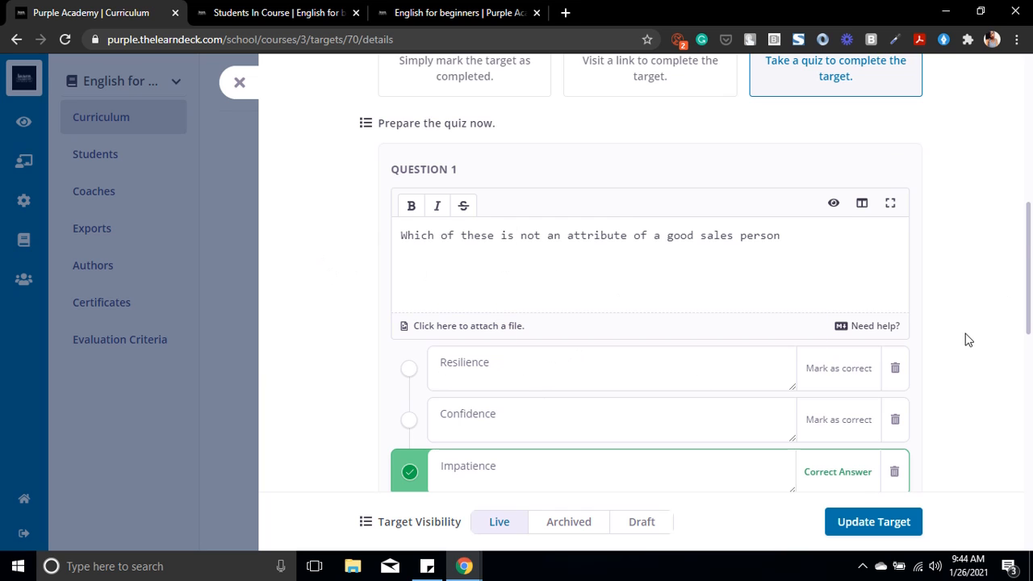
pyautogui.scroll(-3, 968, 338)
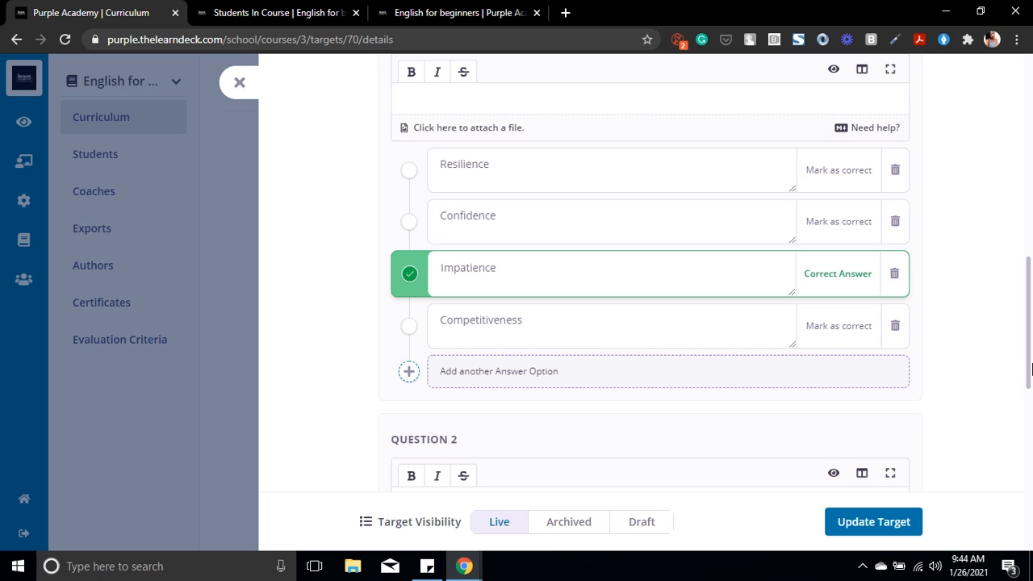
pyautogui.moveTo(1030, 368); pyautogui.dragTo(1029, 532)
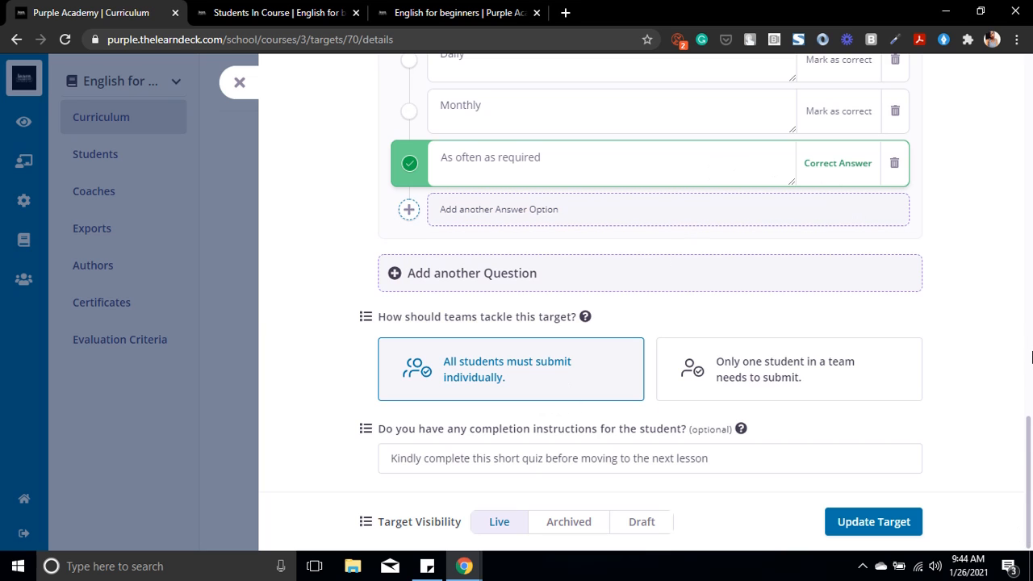
pyautogui.moveTo(1030, 435); pyautogui.dragTo(1031, 413)
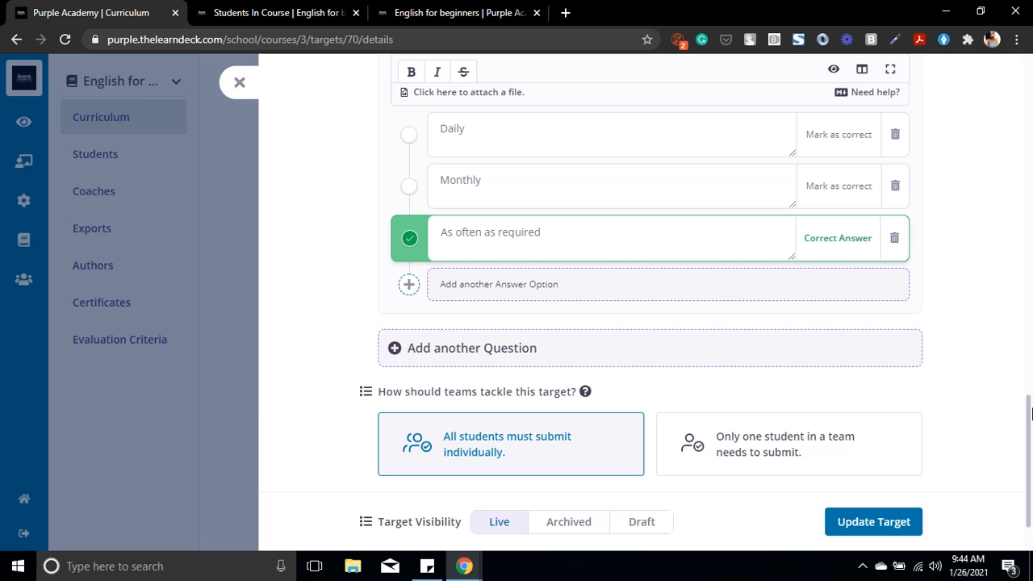
pyautogui.scroll(-2, 1017, 461)
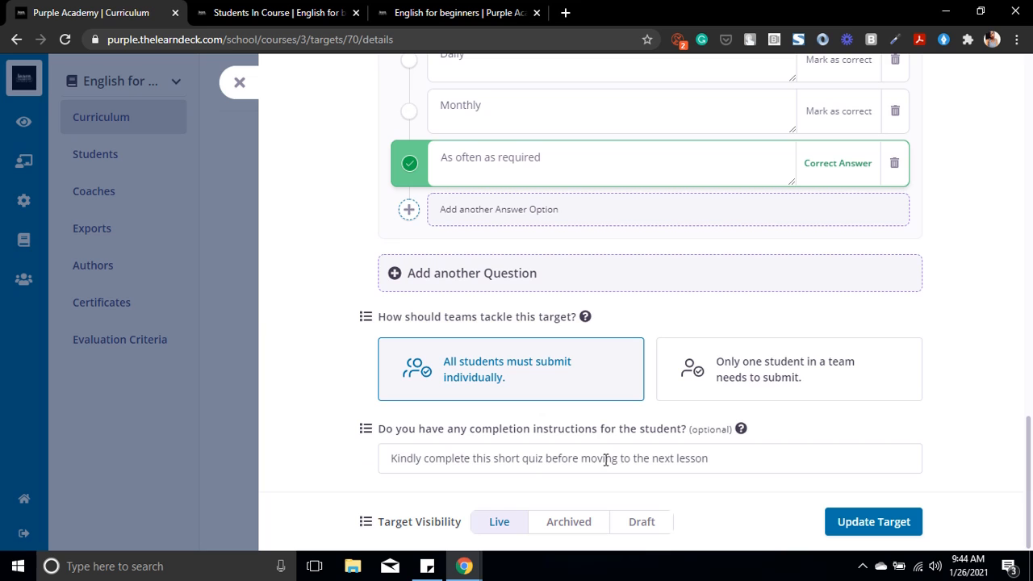
pyautogui.click(856, 520)
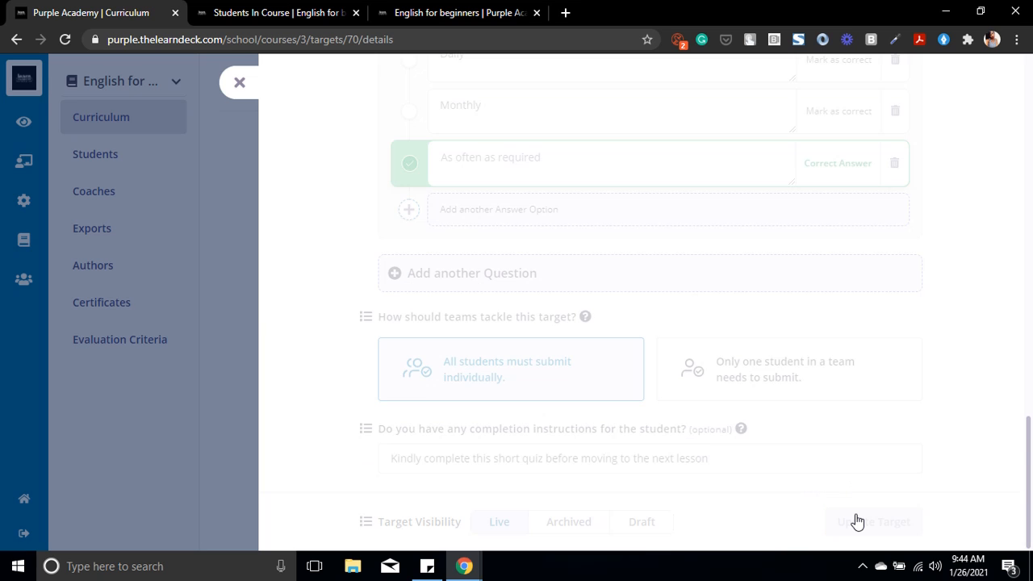
# Step: Switch to the student preview of the target, reload it and open its quiz to view the instructions and first question
pyautogui.click(457, 15)
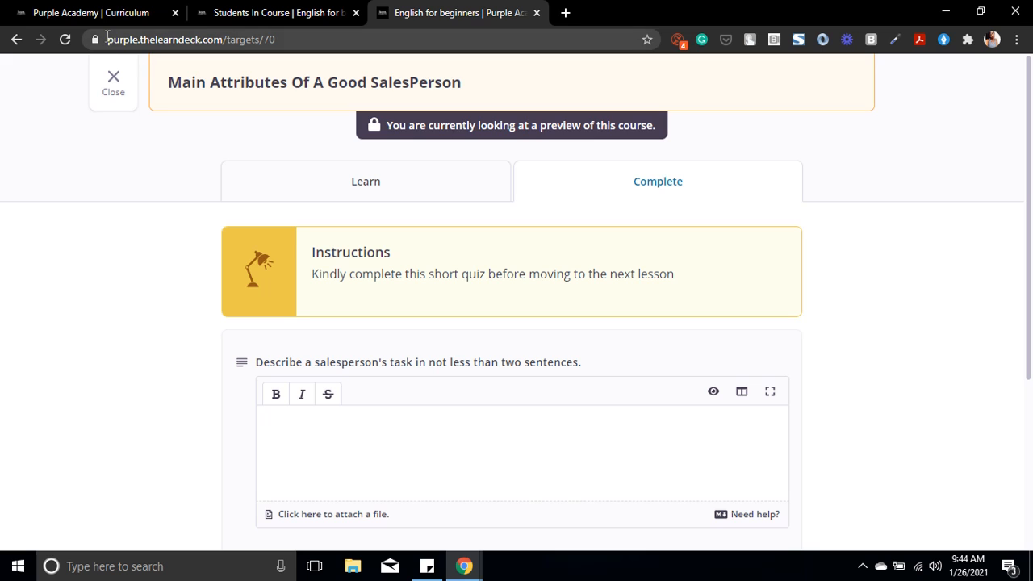
pyautogui.click(70, 39)
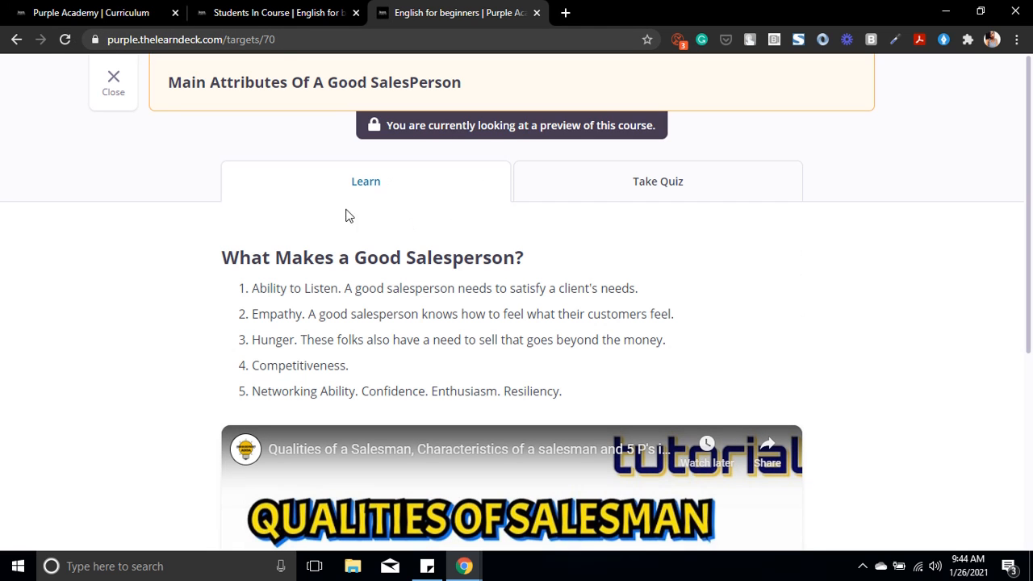
pyautogui.click(629, 194)
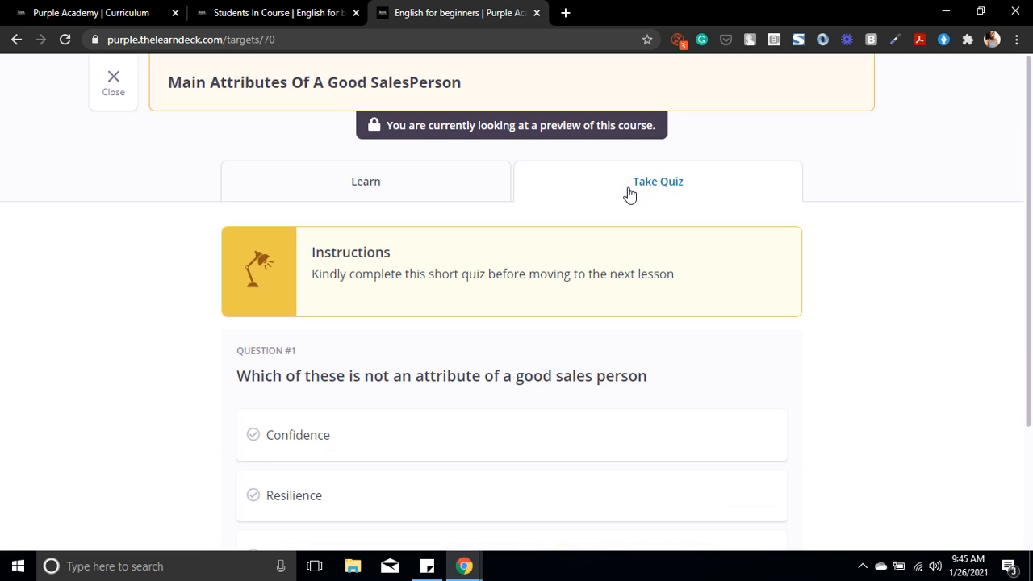
pyautogui.moveTo(1031, 169); pyautogui.dragTo(1030, 246)
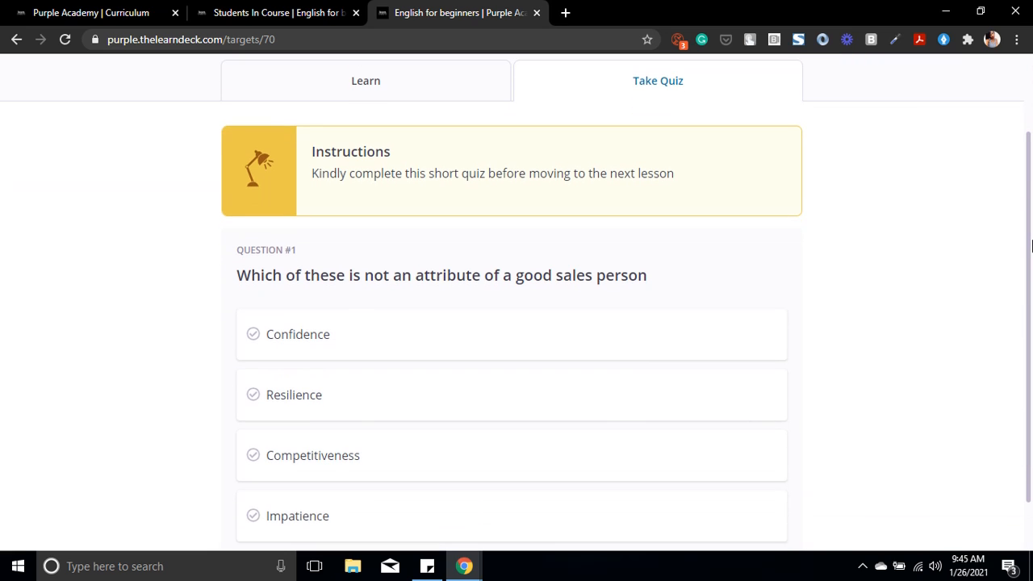
# Step: Answer the preview quiz with Impatience for the sales person attribute question and As often as required for the training question
pyautogui.click(348, 400)
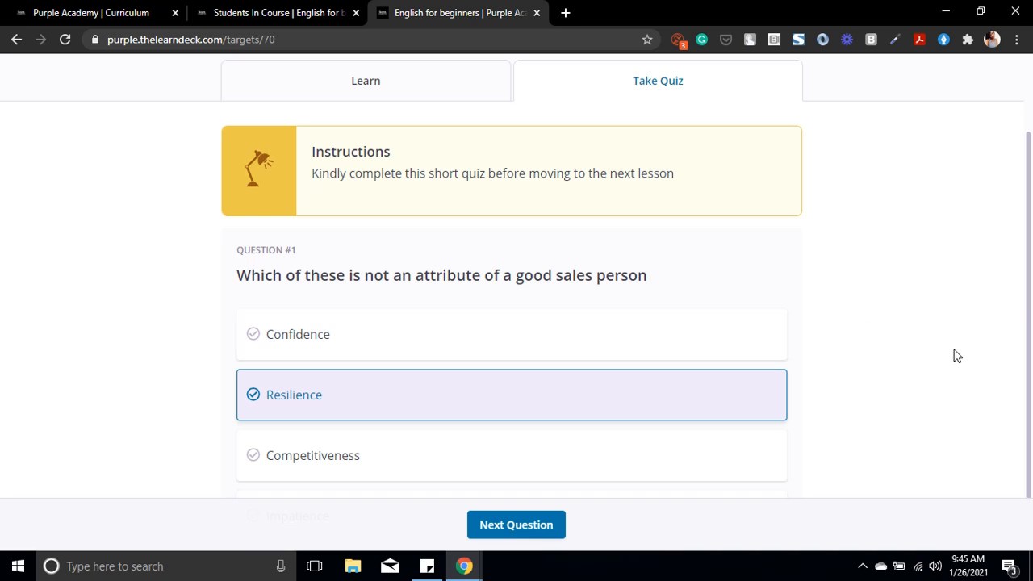
pyautogui.moveTo(1028, 279); pyautogui.dragTo(1030, 379)
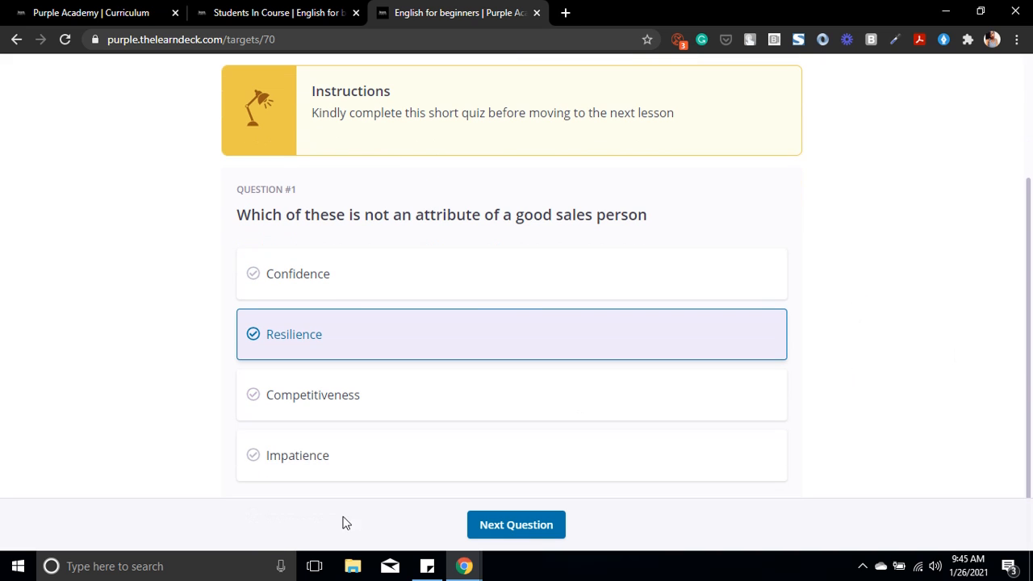
pyautogui.click(329, 471)
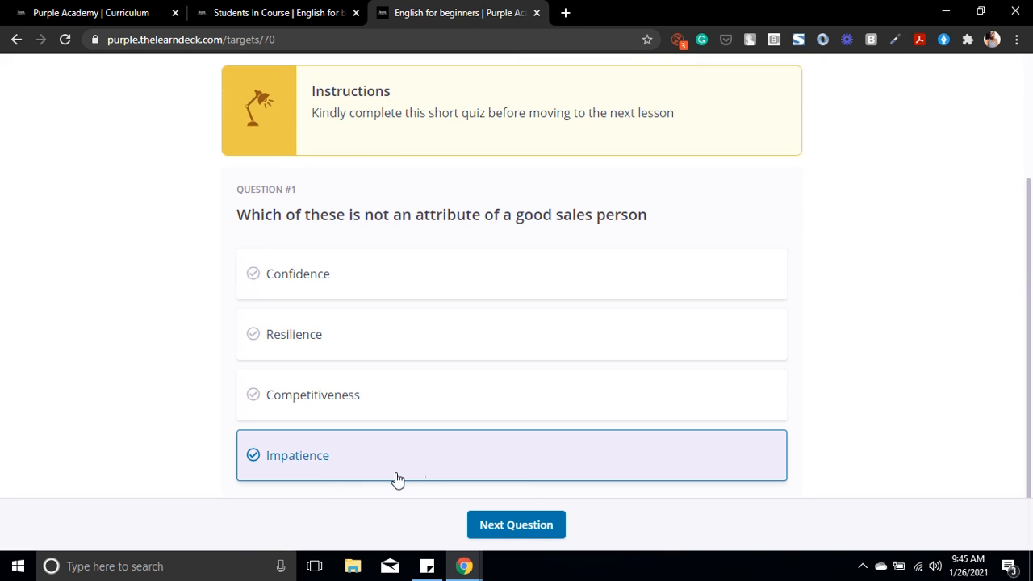
pyautogui.click(511, 524)
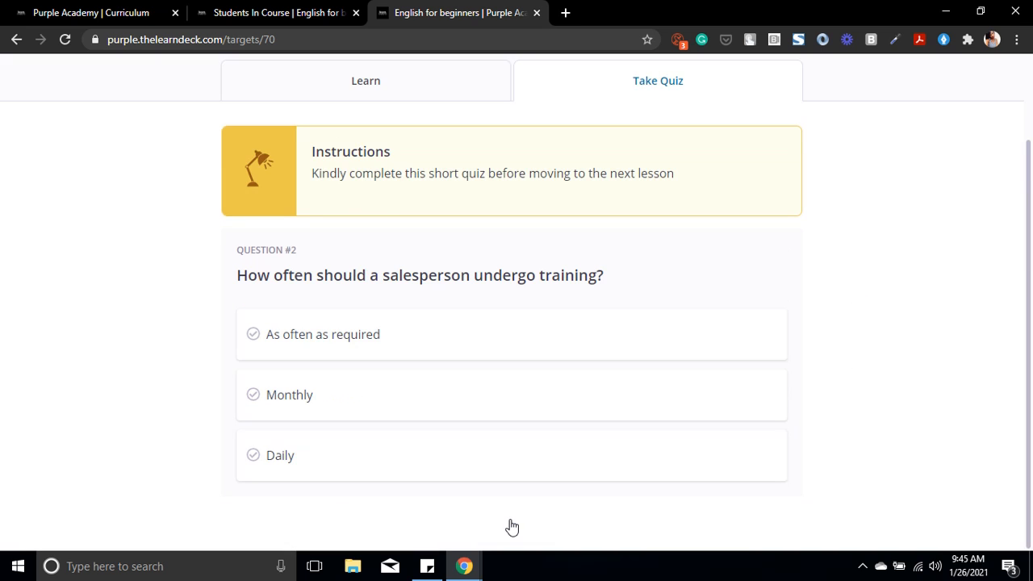
pyautogui.click(308, 355)
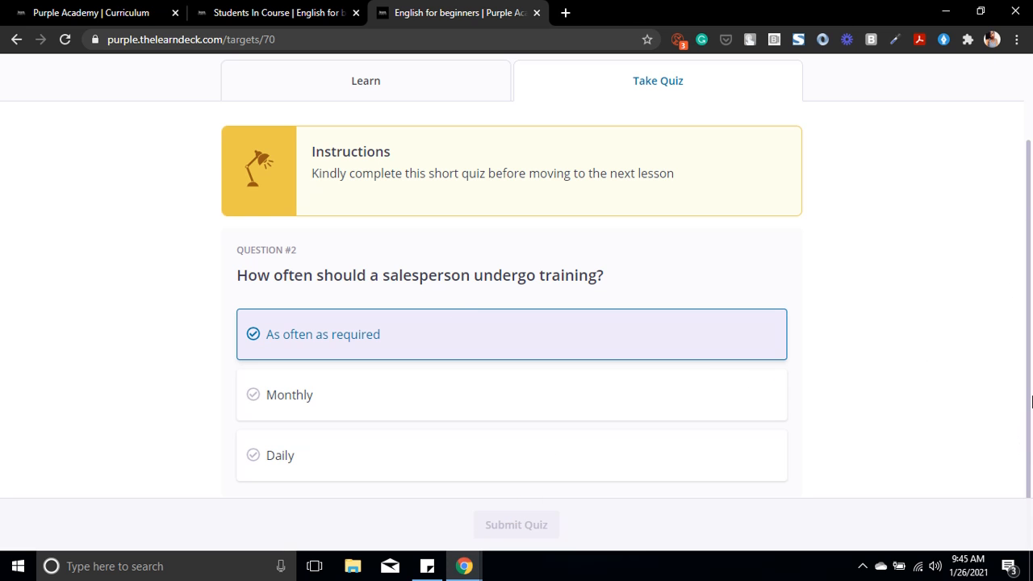
pyautogui.moveTo(1030, 402); pyautogui.dragTo(1007, 519)
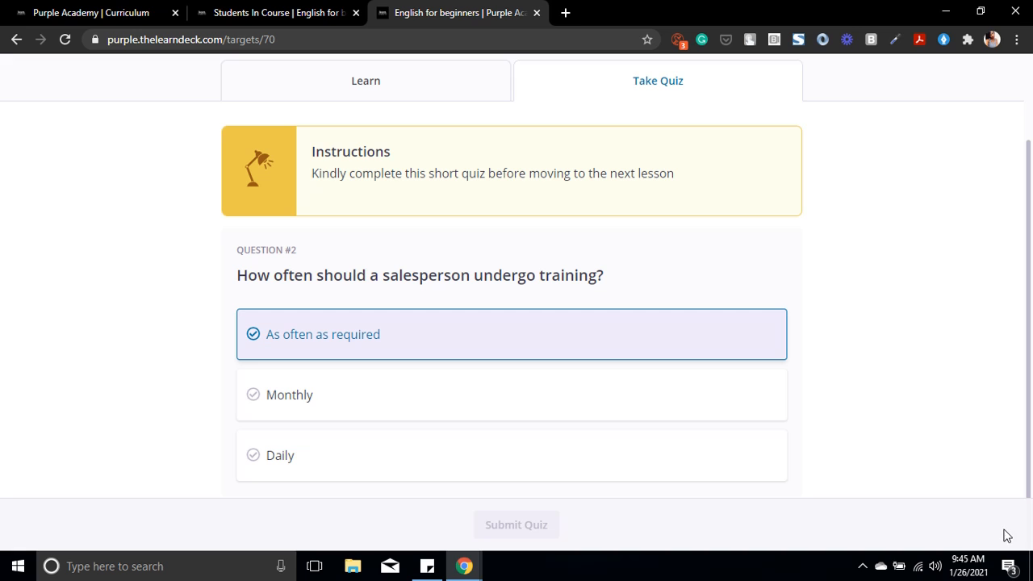